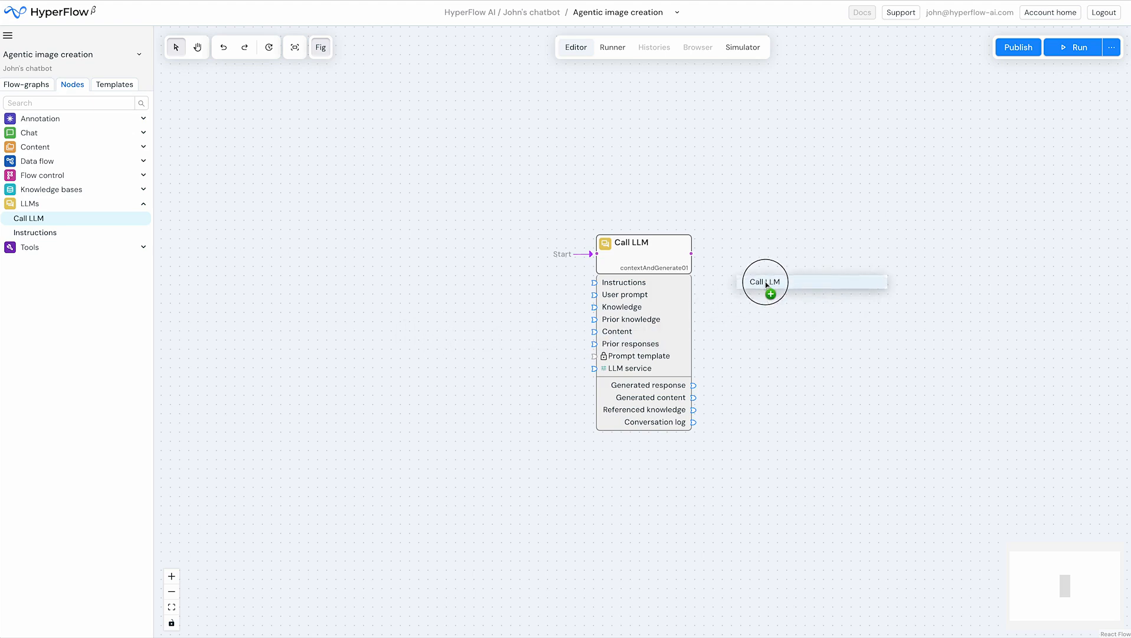
Place a second Call LLM node level with the first on its right, and add a User input node level with them on the left
drag(624, 255, 486, 290)
drag(770, 303, 678, 302)
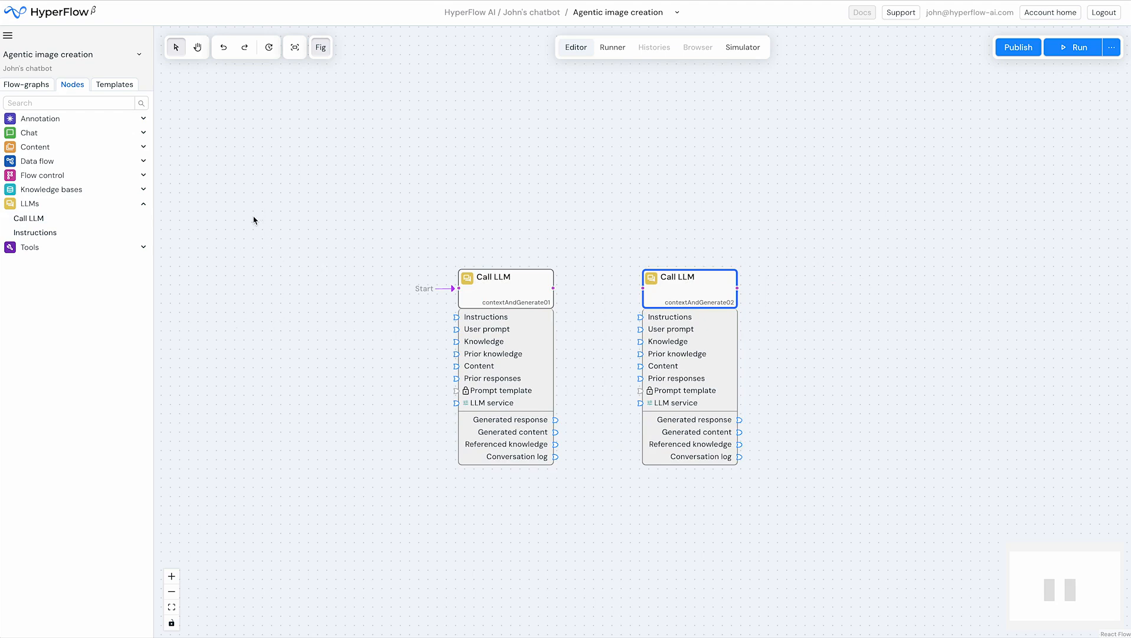
right_click(225, 211)
mouse_move(237, 221)
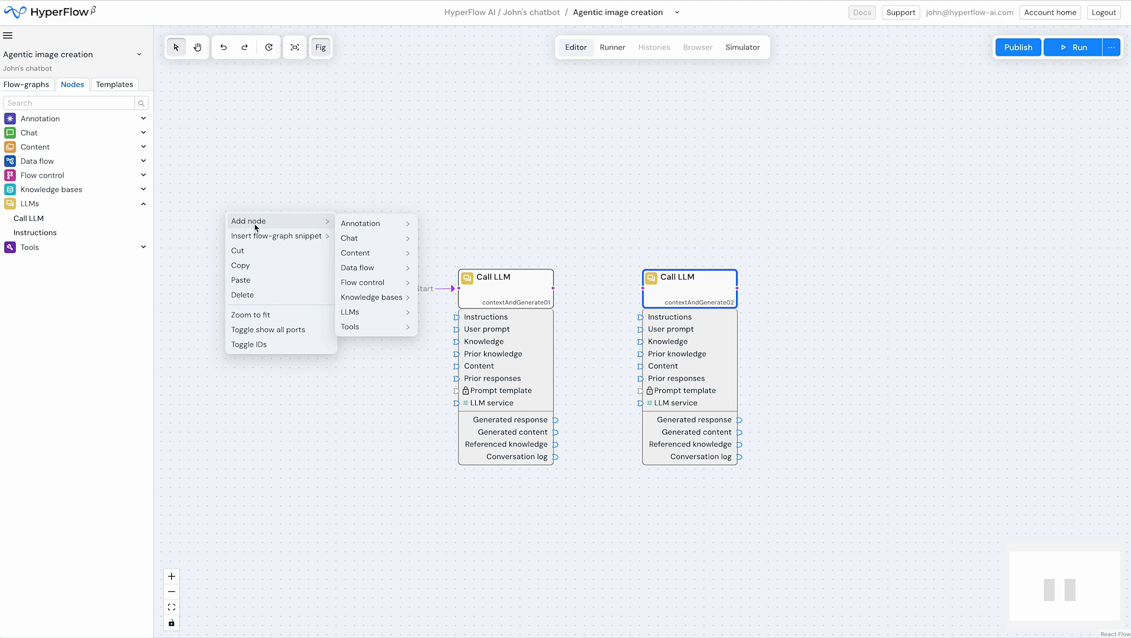
mouse_move(356, 237)
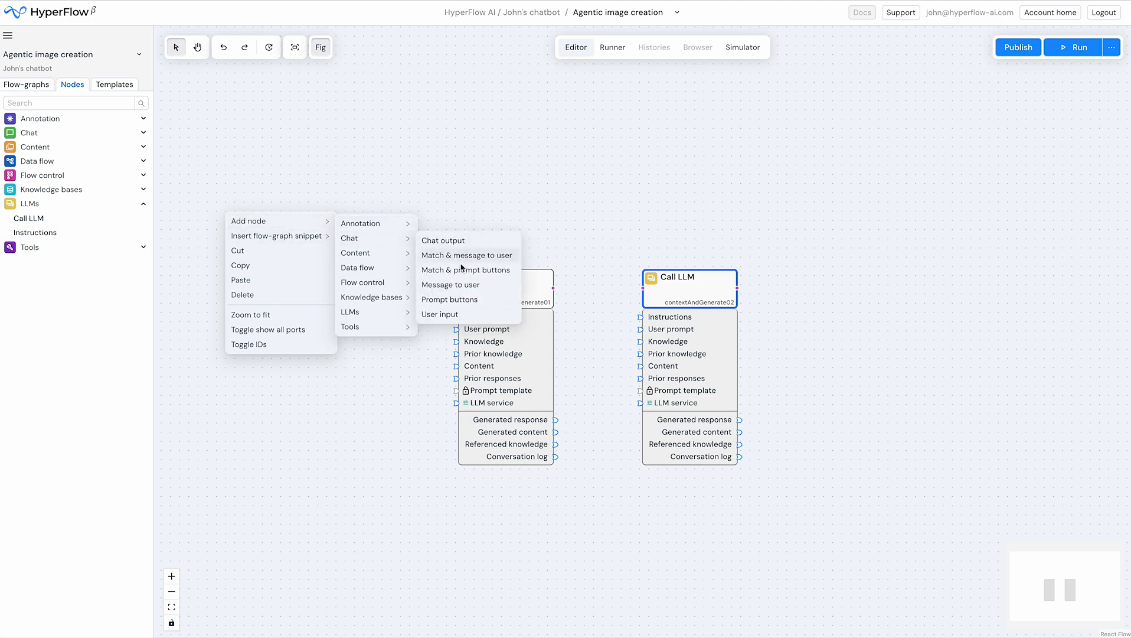
click(440, 314)
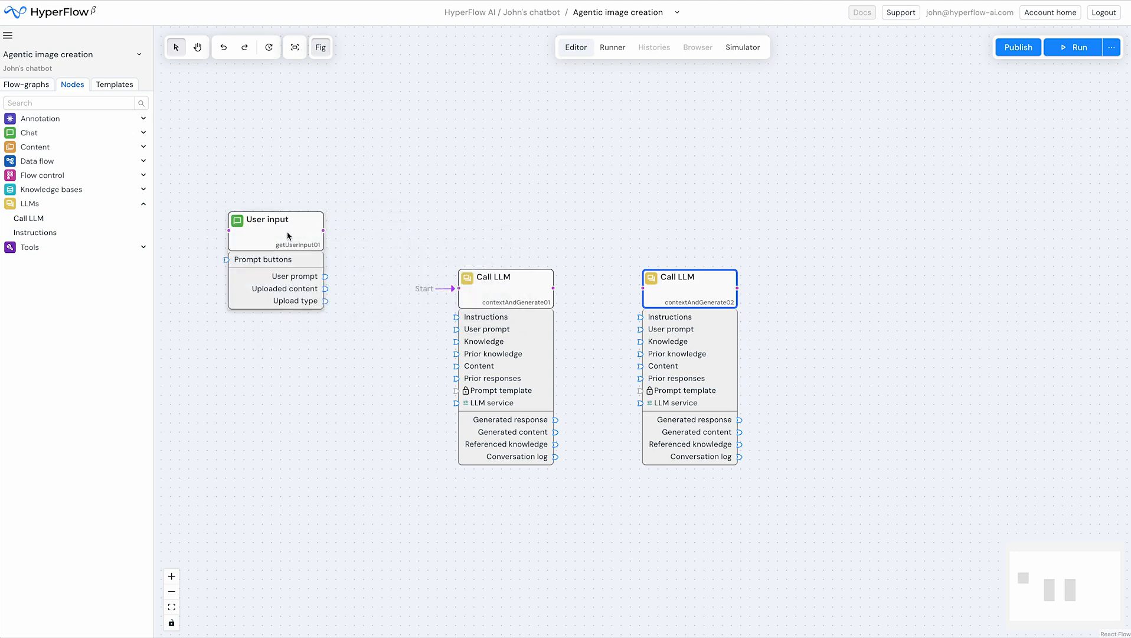
drag(288, 236, 313, 285)
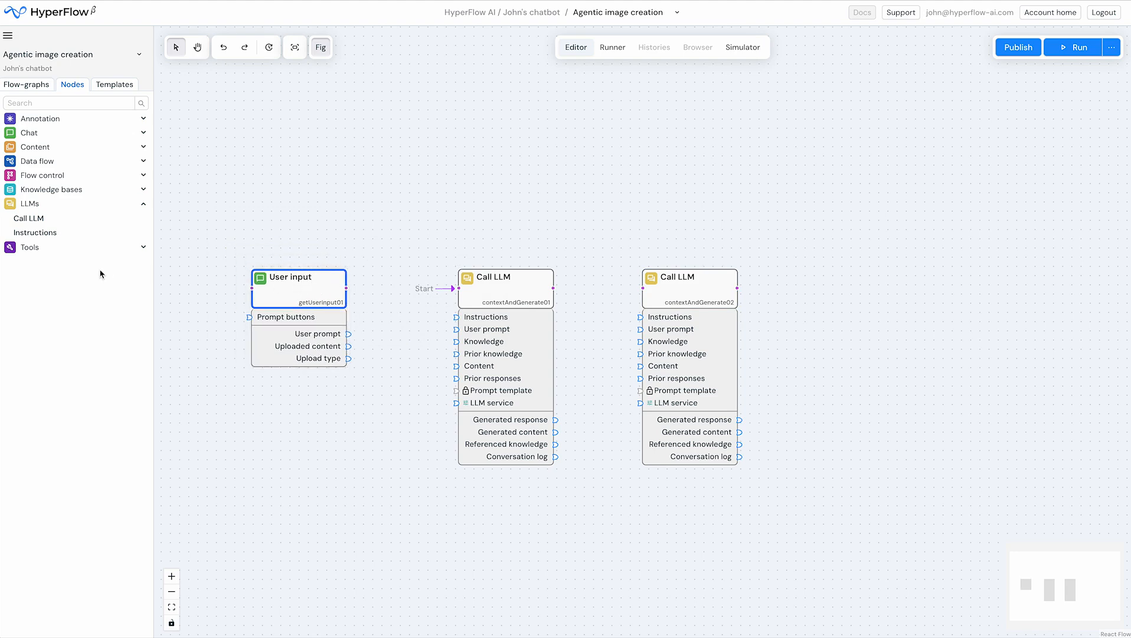
Add an Instructions node above and between the two Call LLM nodes, and shift the second Call LLM slightly away from the first
drag(26, 237, 545, 185)
click(550, 186)
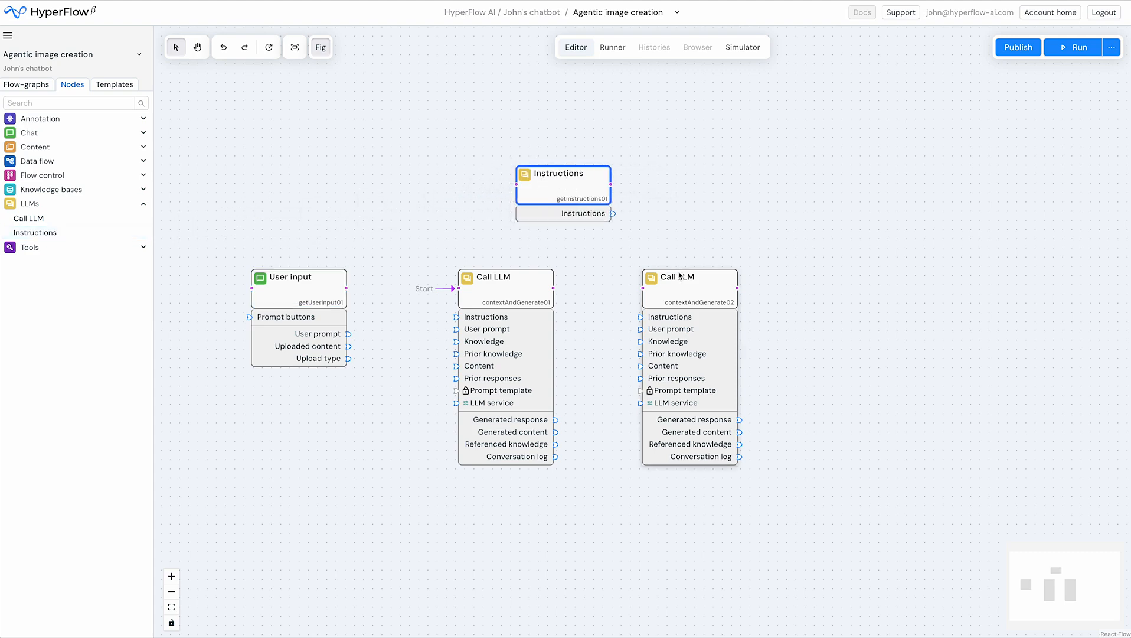
drag(680, 285, 692, 287)
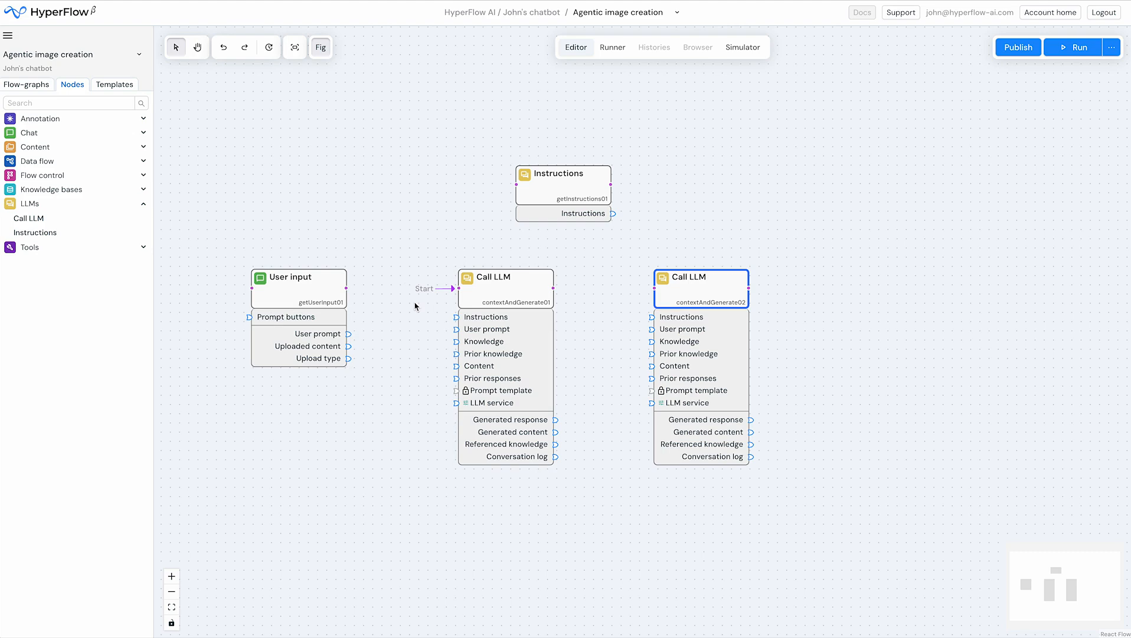
Set User input as the start node and chain the flow through both Call LLM nodes, looping the second back to the first
right_click(285, 297)
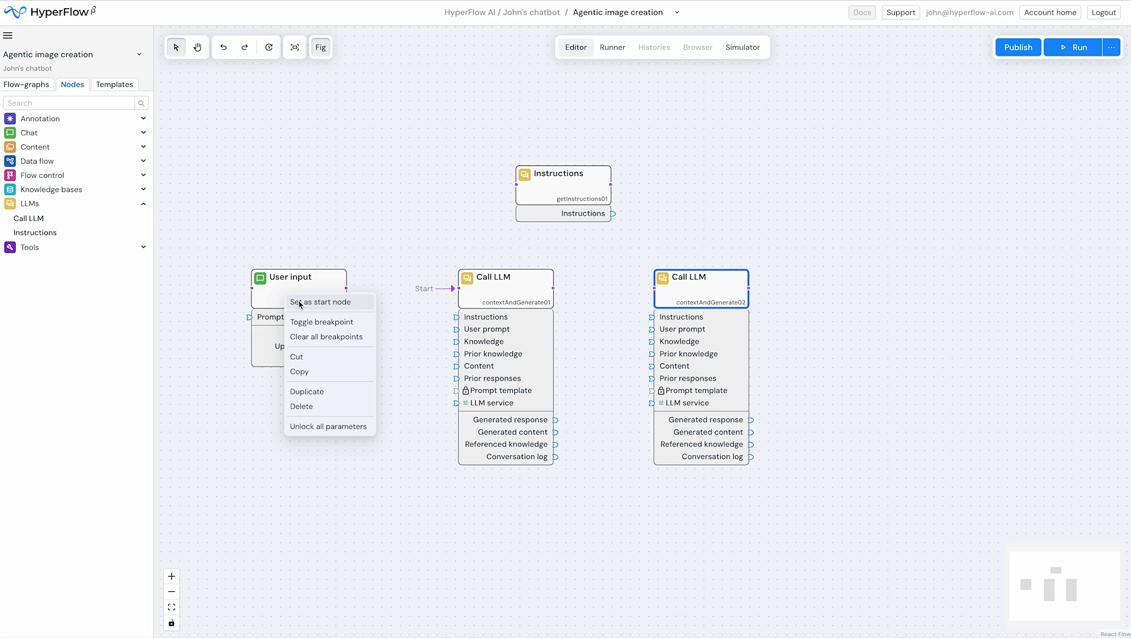
click(300, 302)
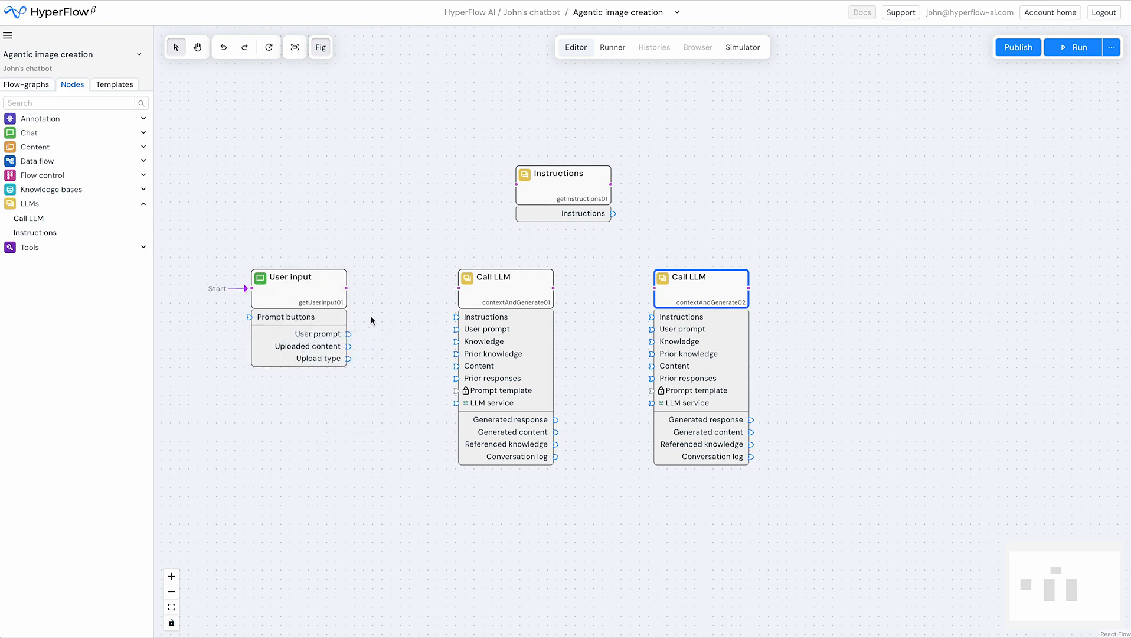
drag(347, 288, 459, 288)
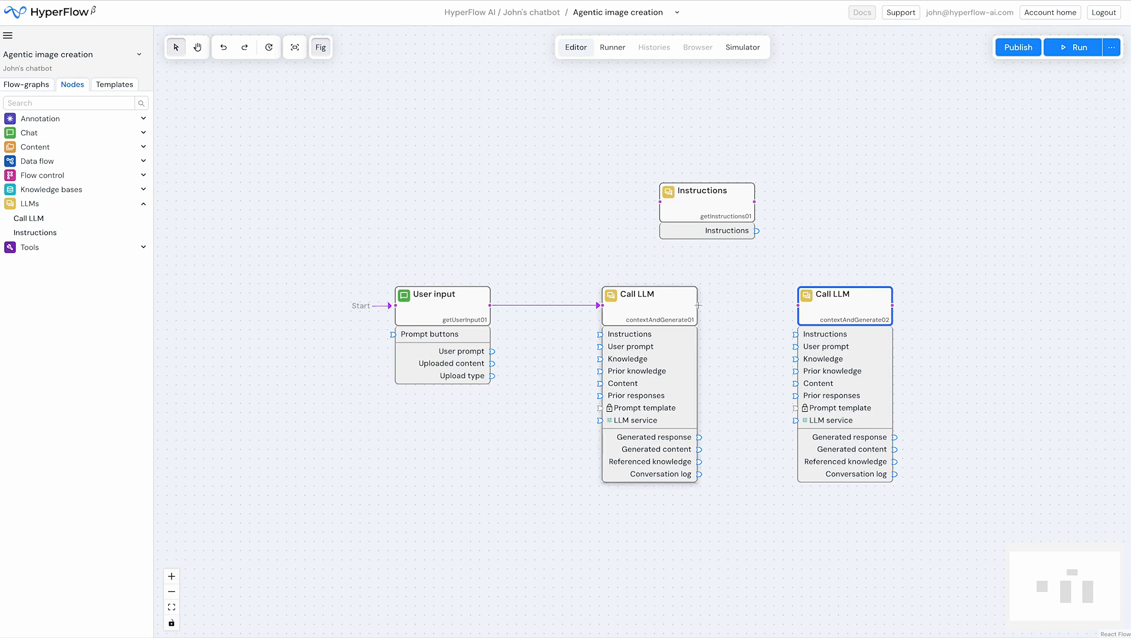
drag(698, 308, 797, 305)
drag(893, 305, 611, 299)
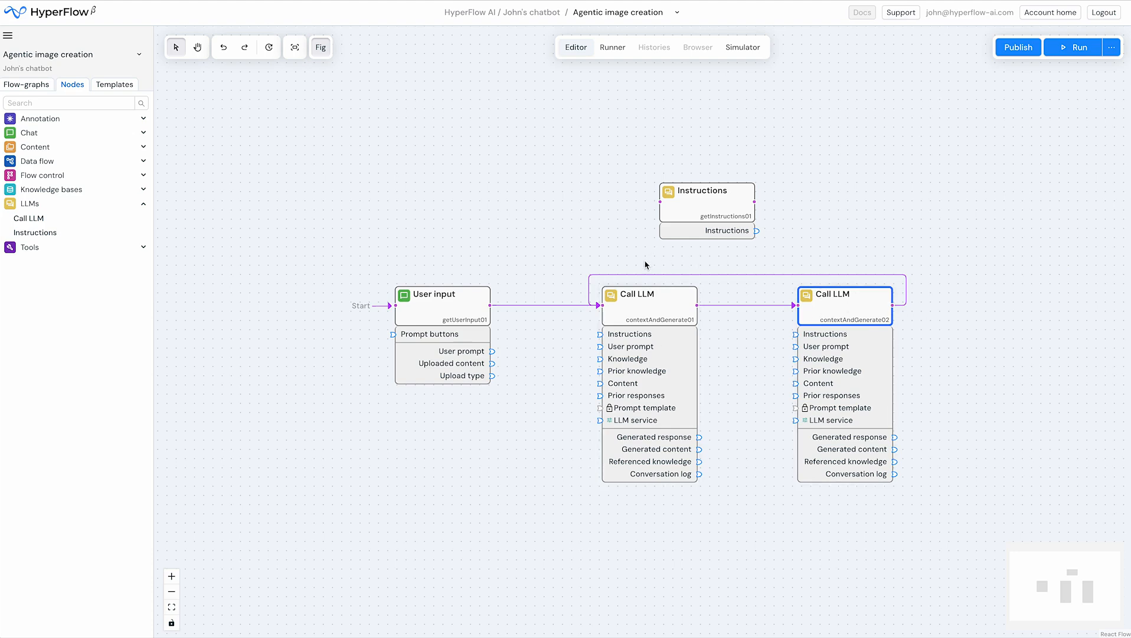
Add a Loop controller node beyond the second Call LLM, level with it
drag(763, 383, 662, 406)
click(56, 175)
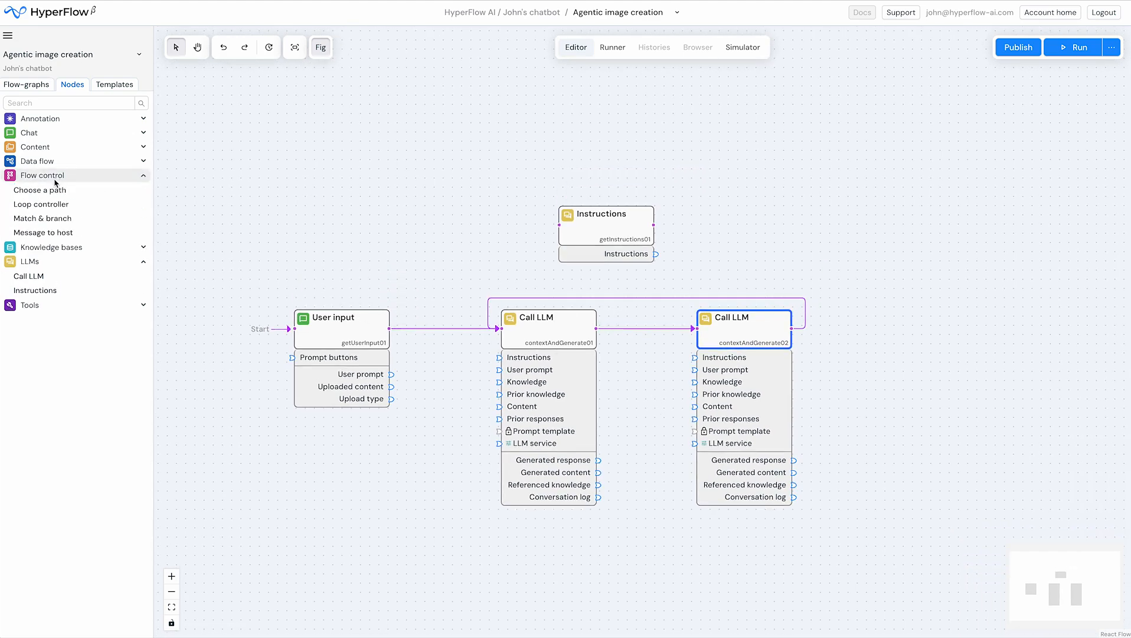
drag(47, 204, 913, 332)
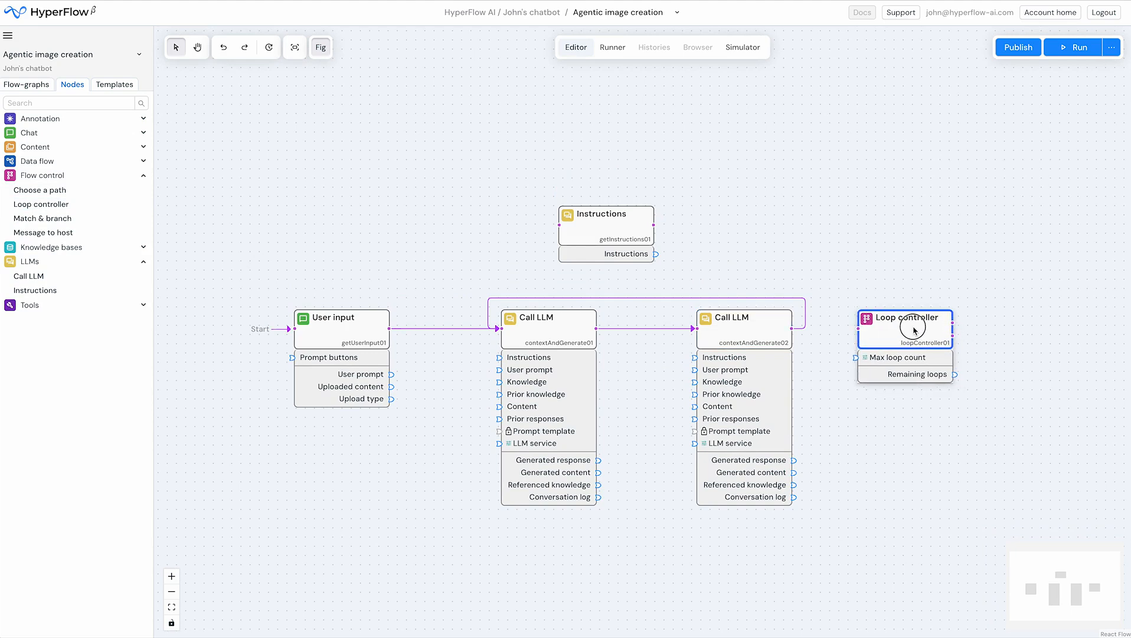
click(815, 333)
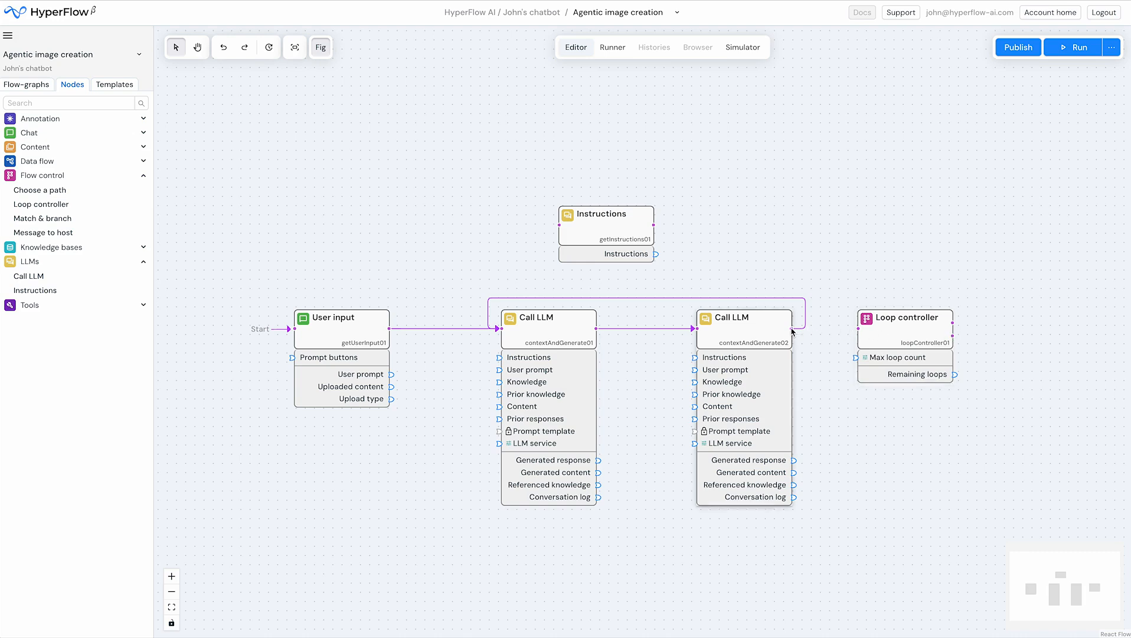
Reroute the loop-back through the Loop controller: second Call LLM into it, and its upper flow output back to the first Call LLM
drag(797, 331, 788, 272)
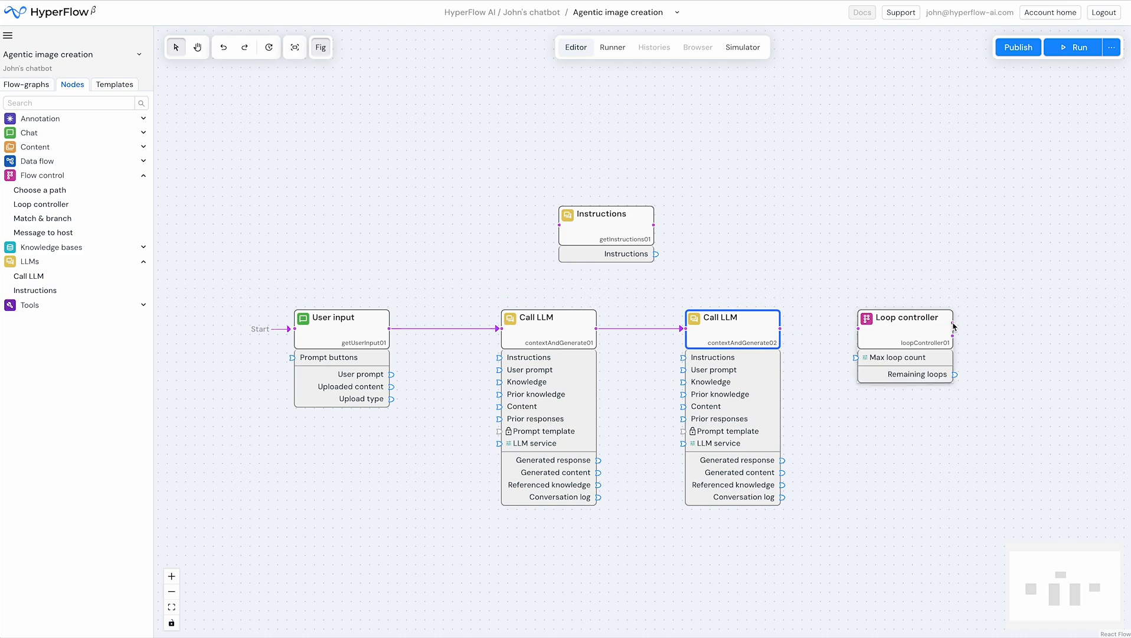
drag(954, 325, 499, 329)
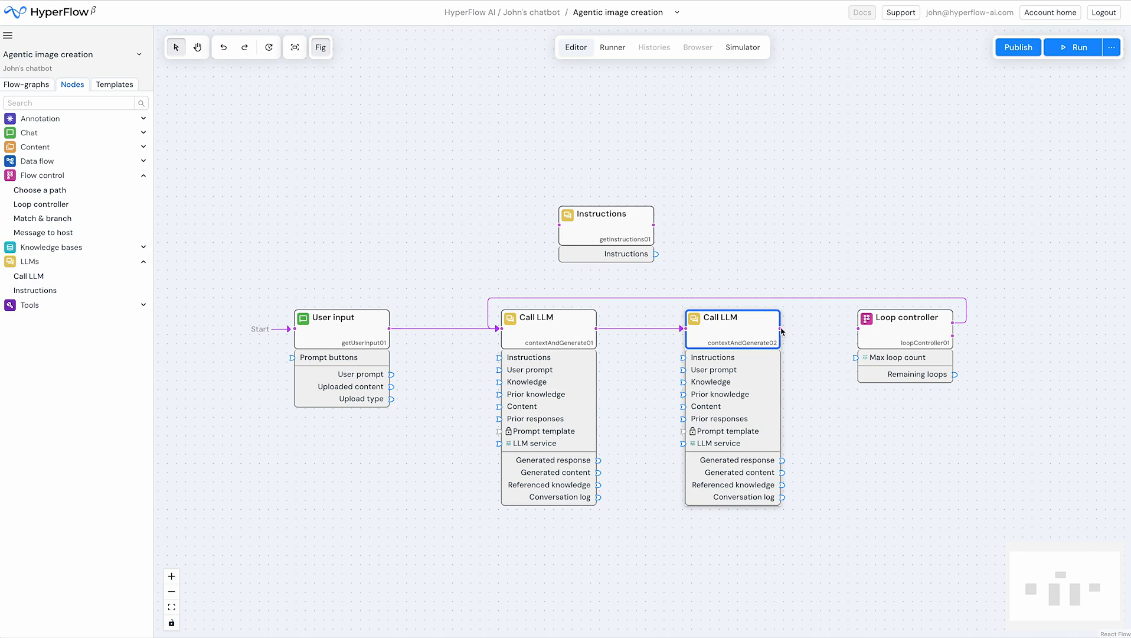
drag(781, 329, 858, 330)
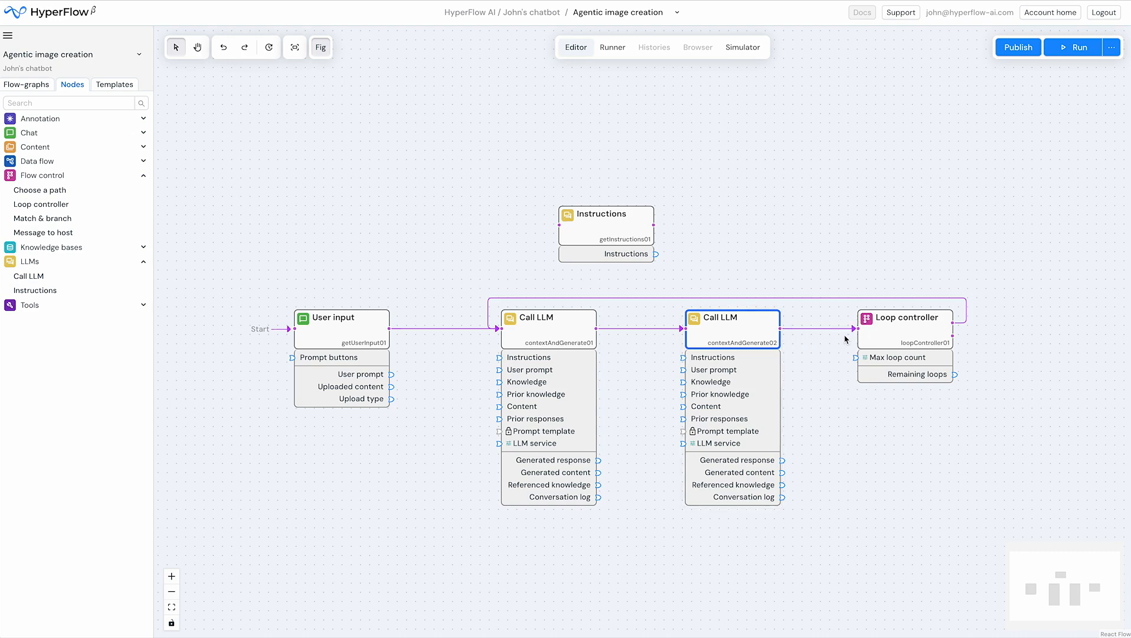
Set the Loop controller's max loop count to 3 and lock that parameter
click(898, 330)
drag(827, 438, 549, 454)
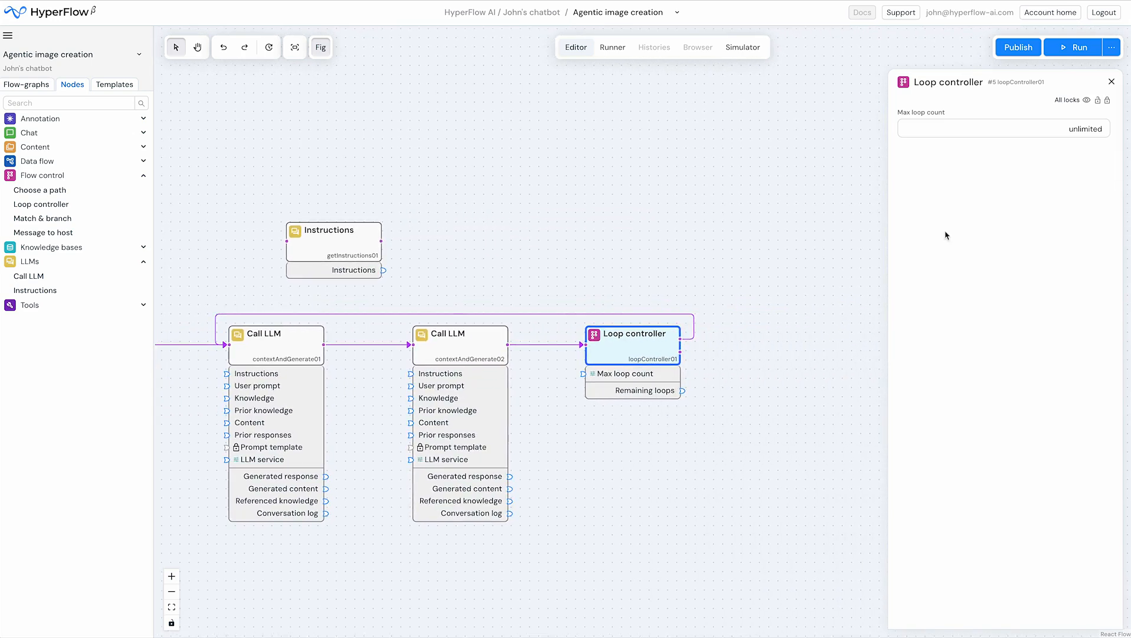
click(1095, 129)
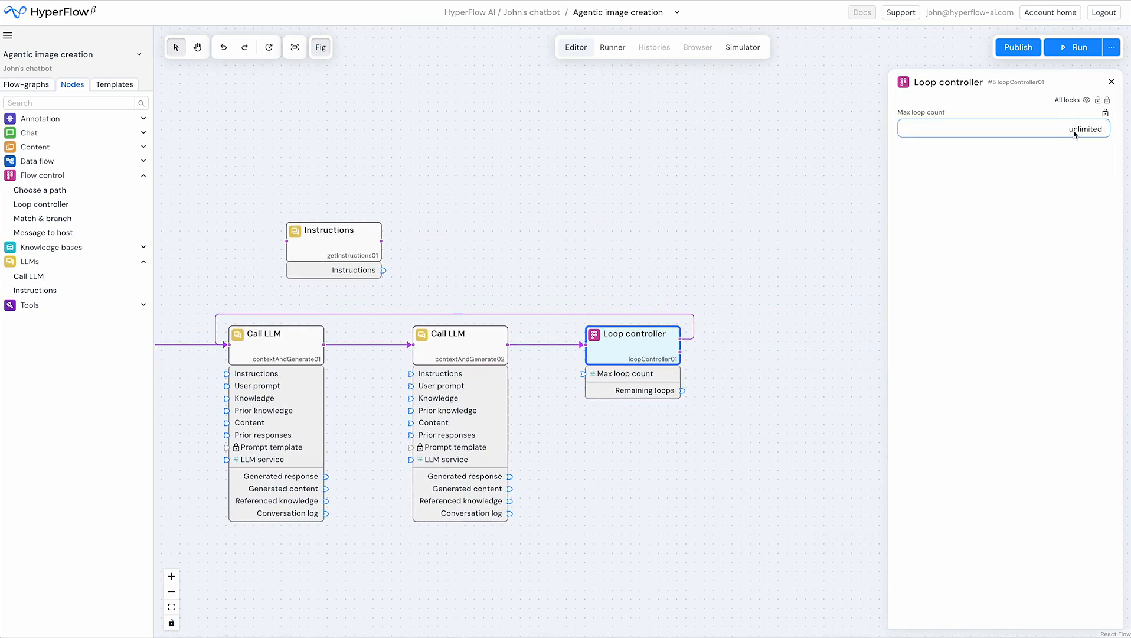
double_click(1075, 131)
key(BackSpace)
text(3)
mouse_move(1111, 114)
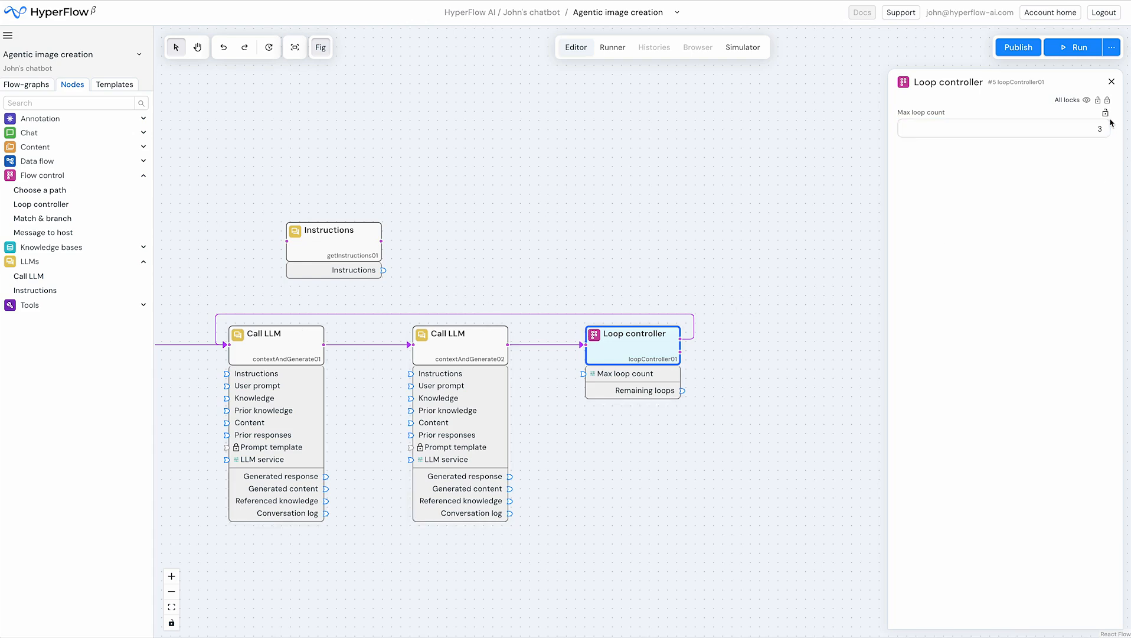
click(1106, 114)
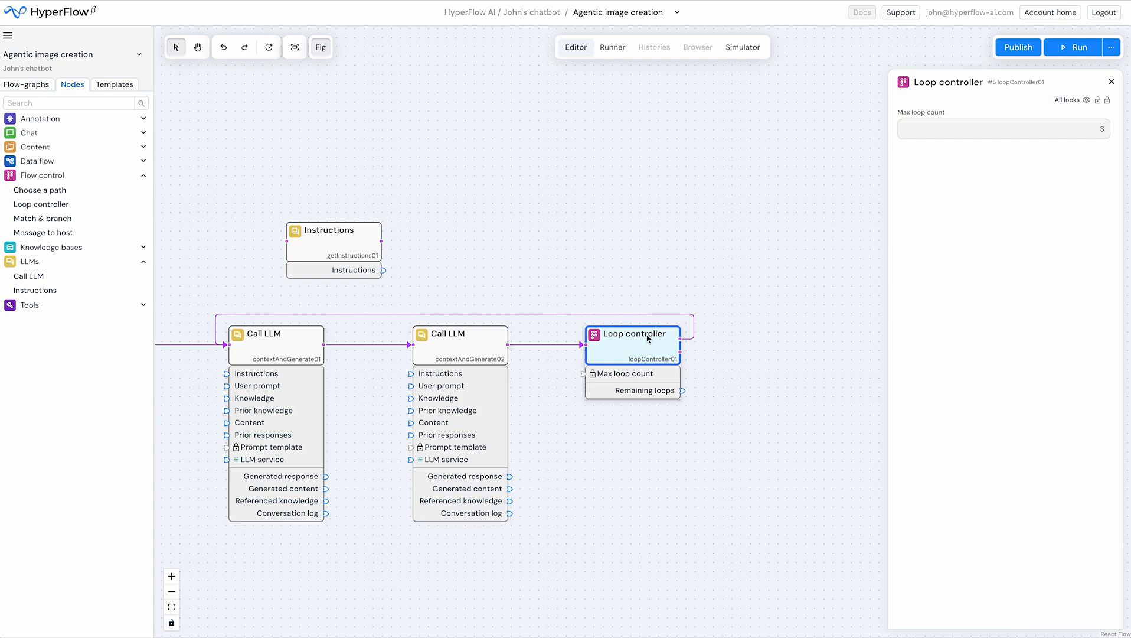
click(735, 304)
Unlock the first Call LLM's role, set it to Image generation, and check the available Image LLM services
drag(603, 262, 816, 223)
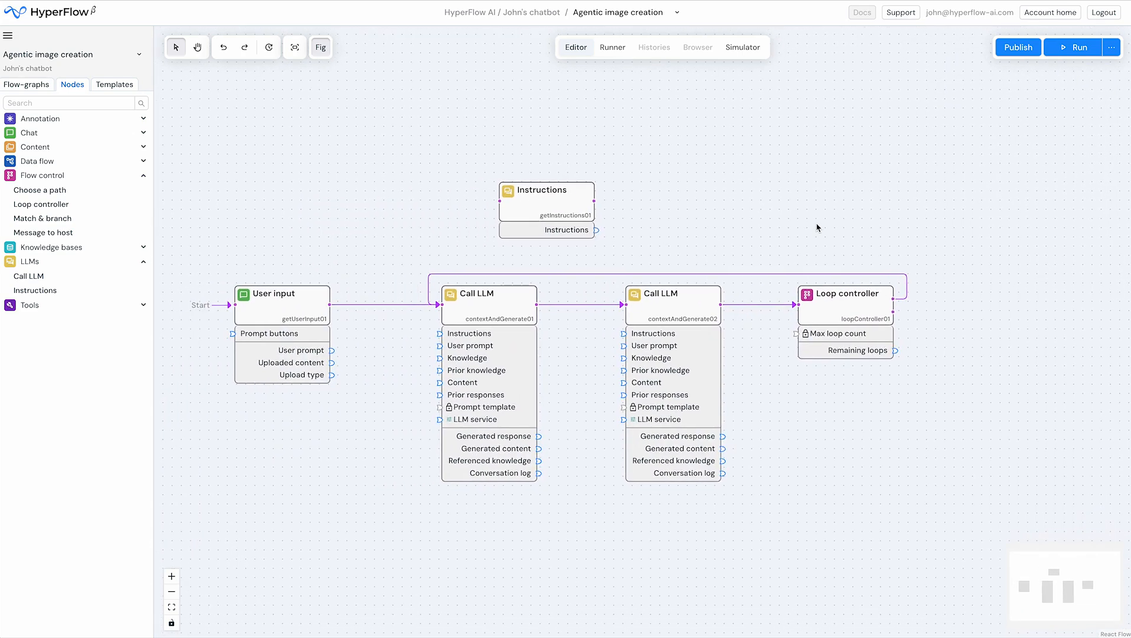
scroll(661, 246, up, 1)
click(485, 325)
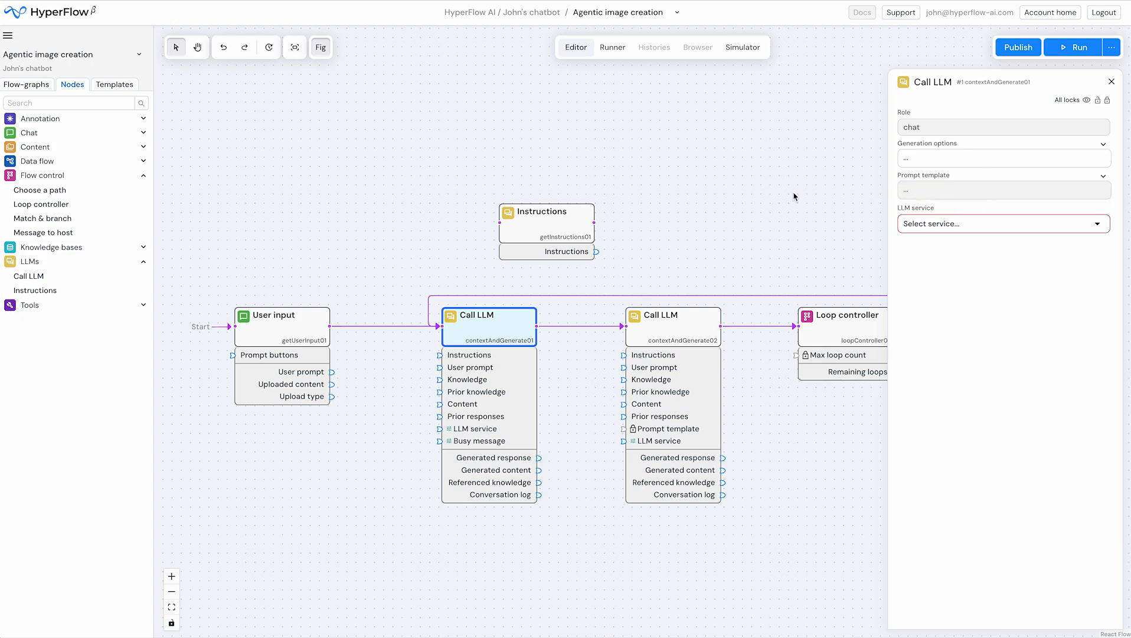
click(931, 132)
click(1105, 113)
click(1012, 135)
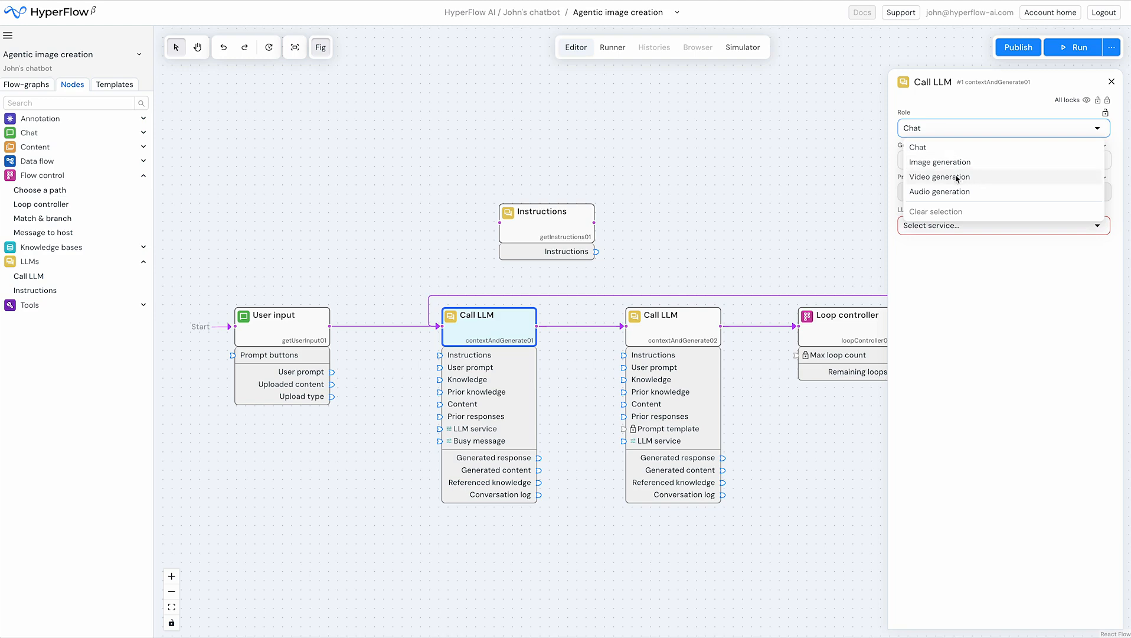
click(991, 165)
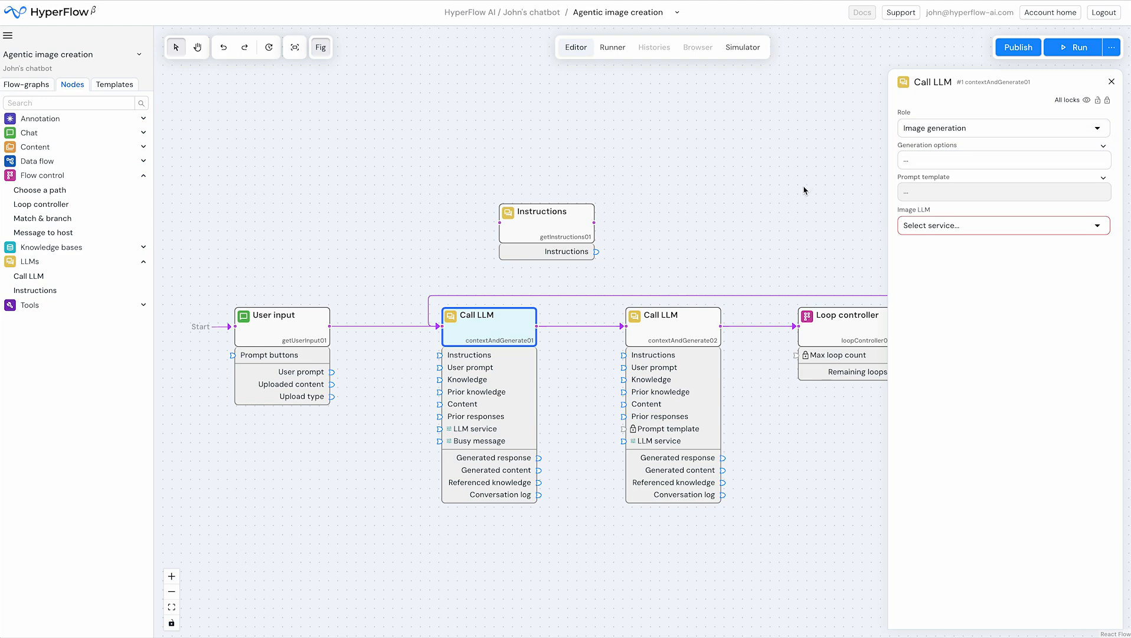
click(958, 231)
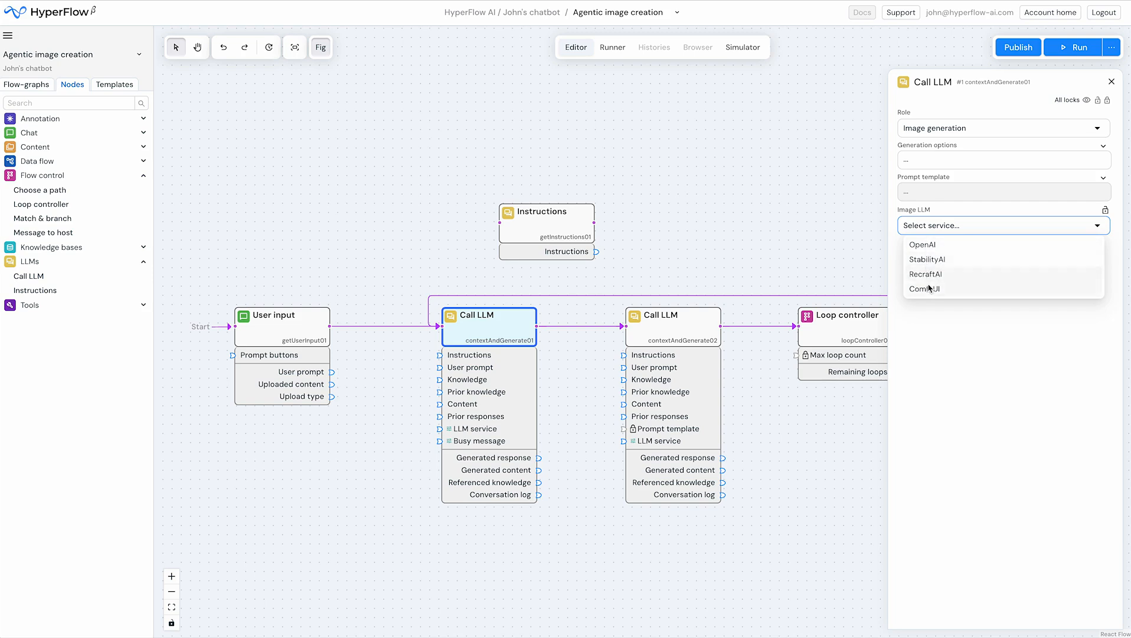
click(877, 244)
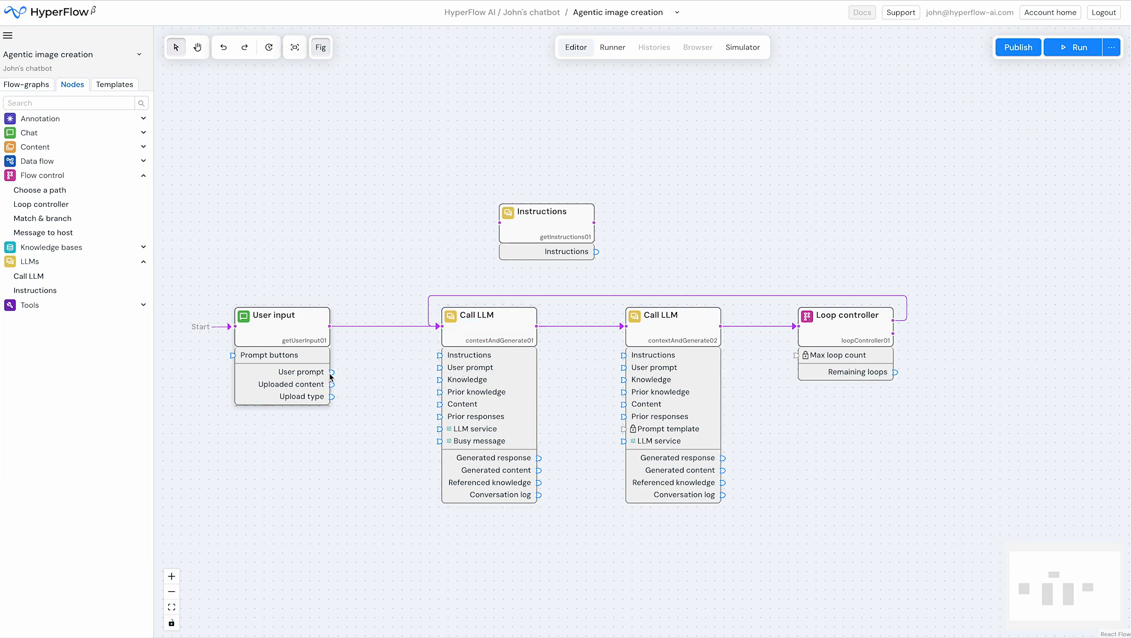
Connect User input's User prompt to the first Call LLM's User prompt, and that node's Generated content to the second Call LLM's Content
drag(332, 373, 436, 368)
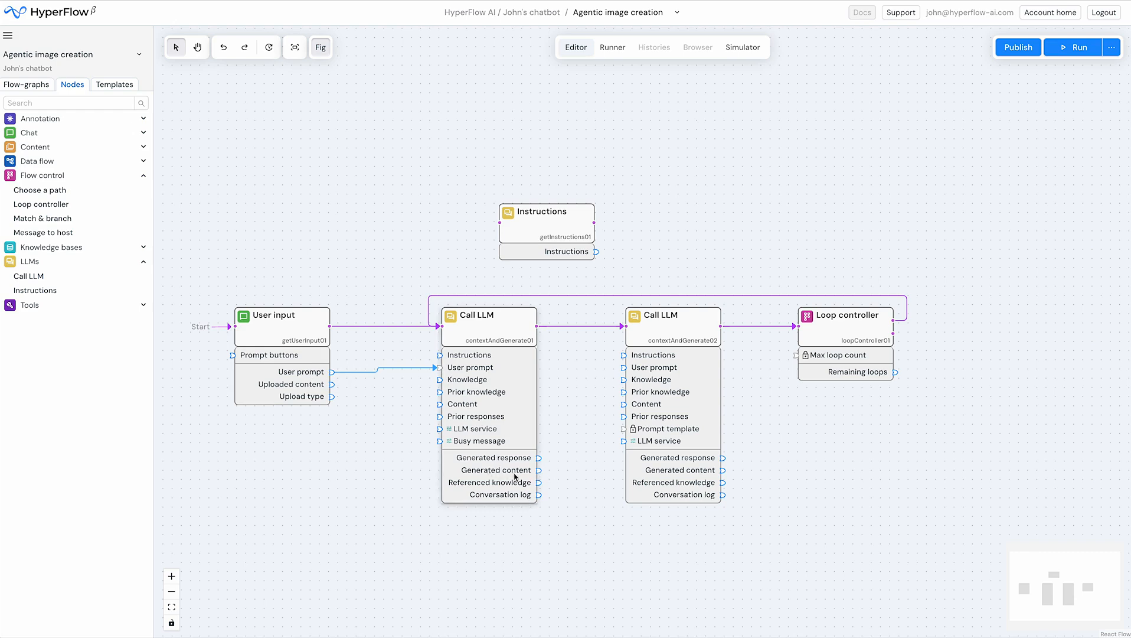
drag(539, 471, 619, 405)
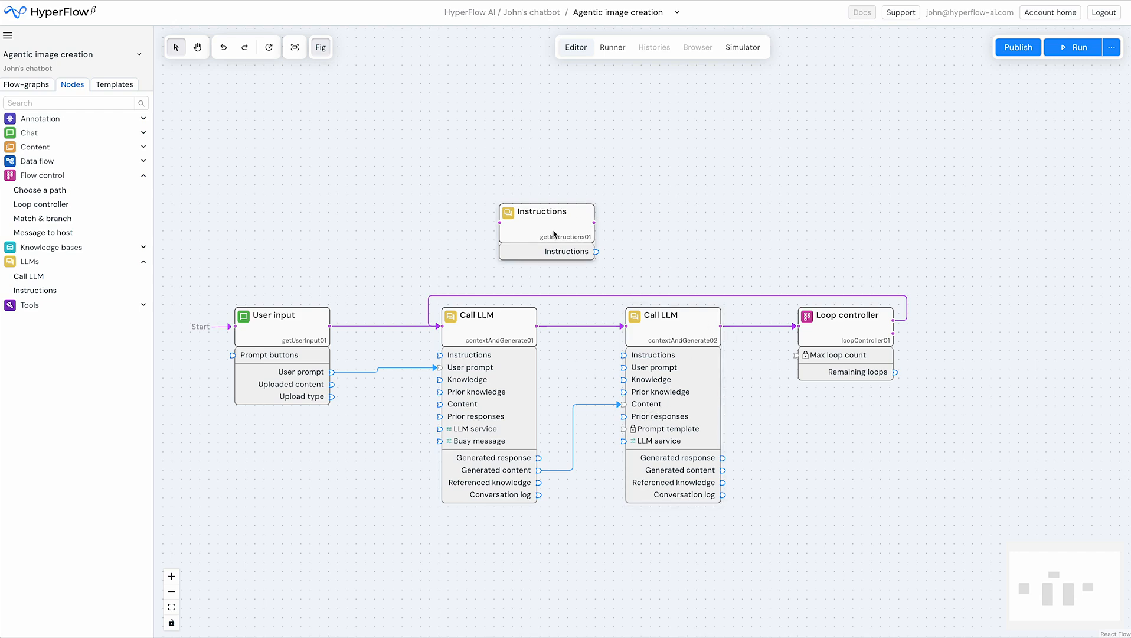
Connect the Instructions node to the second Call LLM's Instructions, and try to feed that LLM's Generated response into the first's User prompt
drag(539, 228, 505, 231)
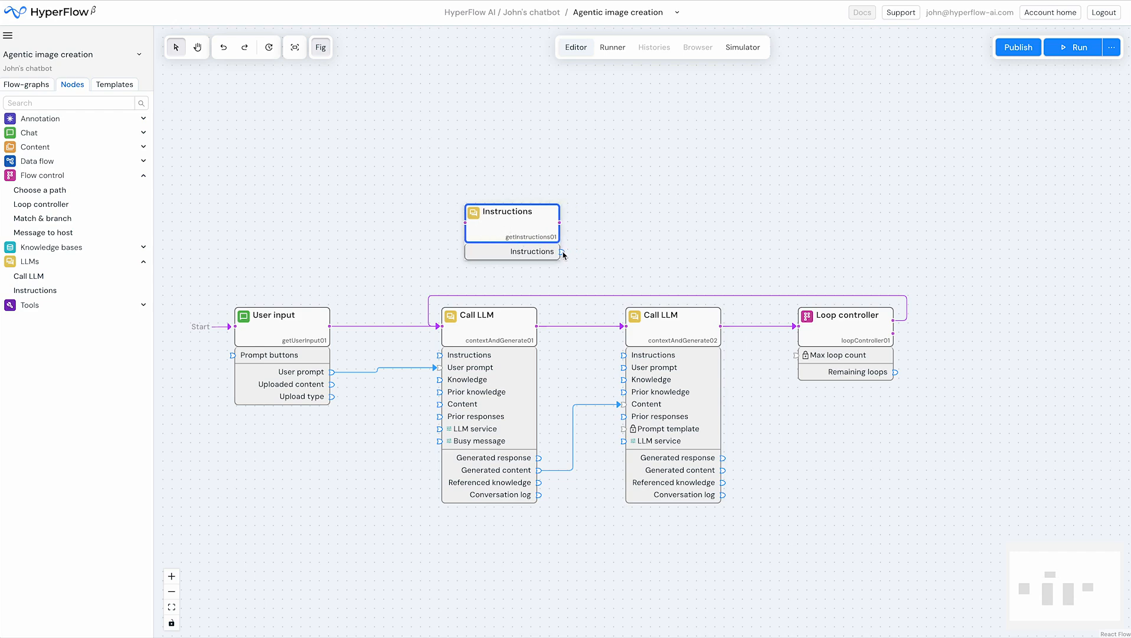
drag(563, 252, 614, 357)
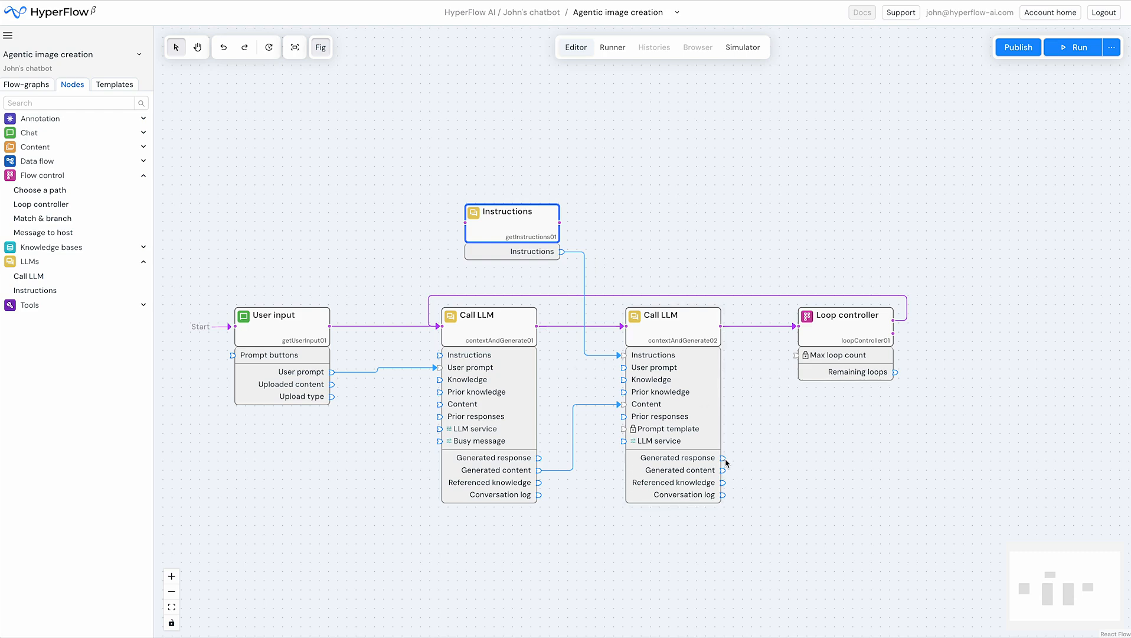
drag(725, 461, 440, 368)
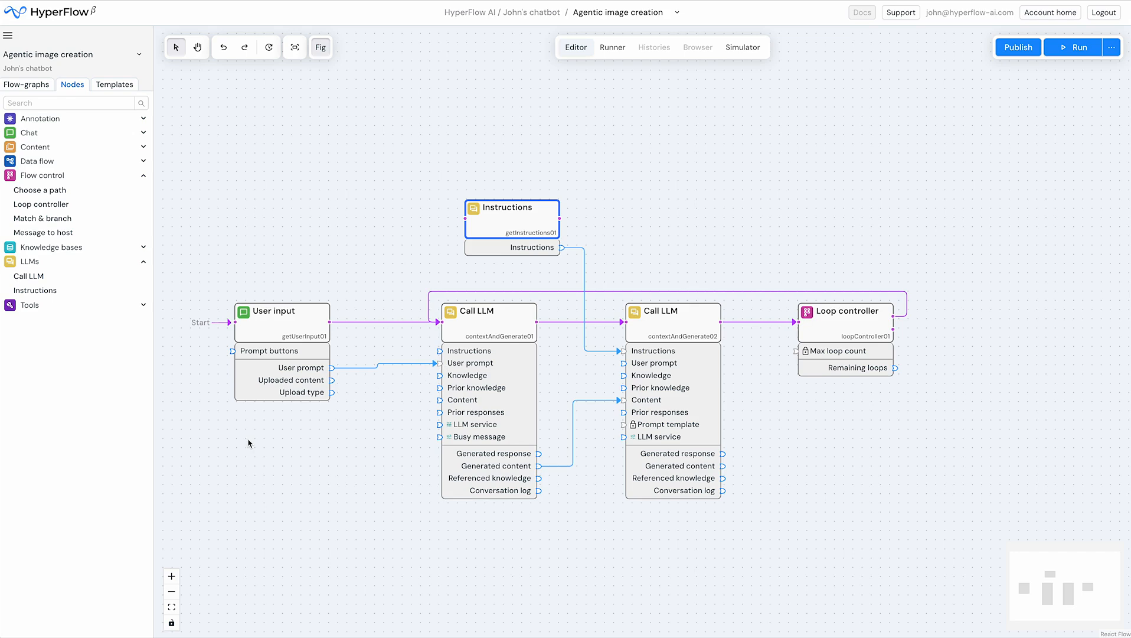
Shift the Instructions, both Call LLM and Loop controller nodes together to make room after the User input node
click(19, 166)
drag(425, 192, 903, 483)
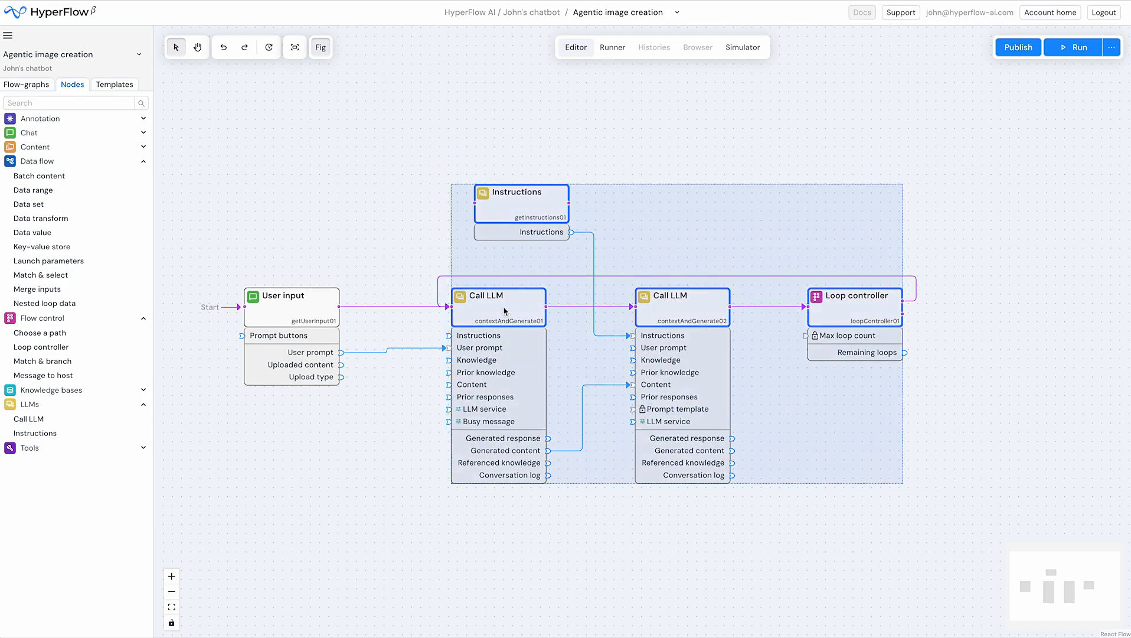
drag(505, 310, 614, 312)
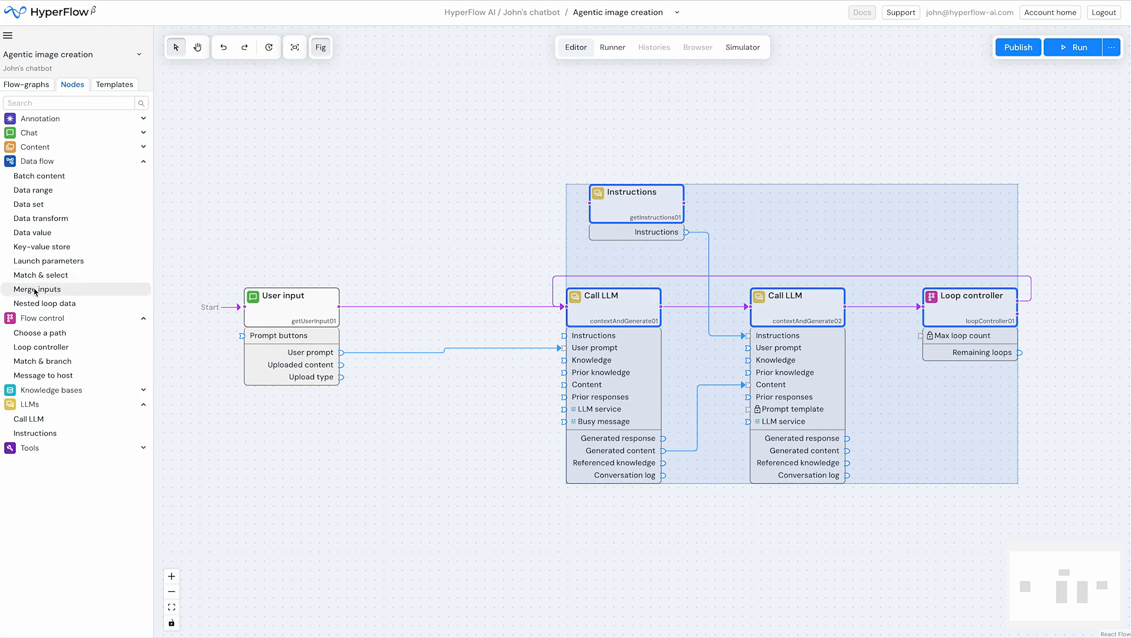
Add a Merge inputs node between User input and the first Call LLM, and route the flow through it
drag(35, 290, 433, 309)
click(422, 309)
drag(563, 306, 401, 306)
drag(488, 308, 563, 306)
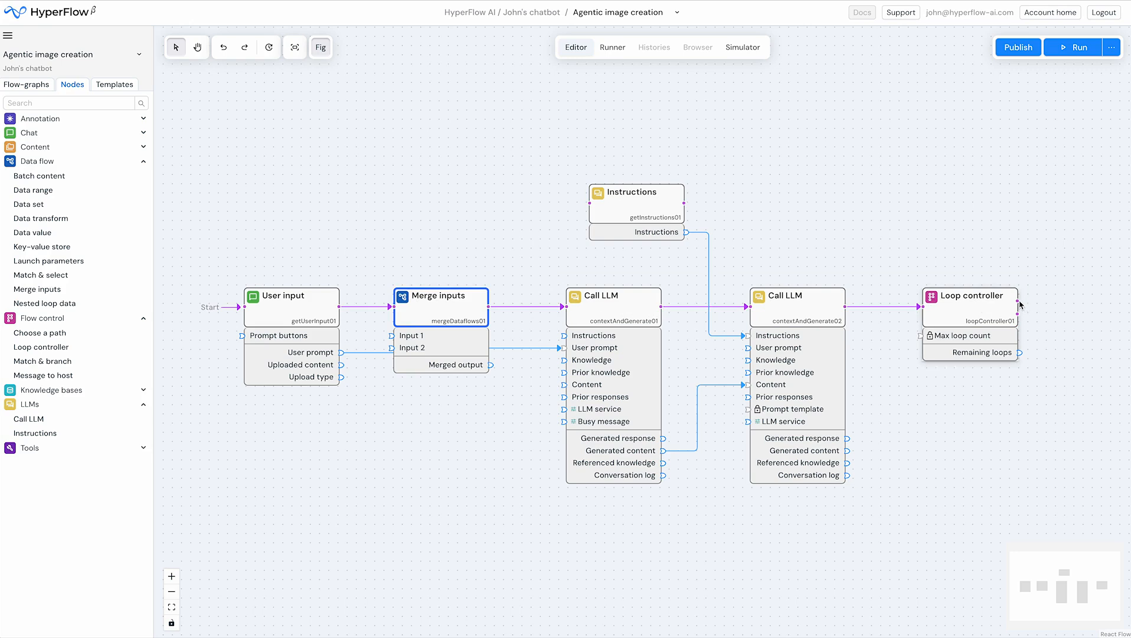
Loop the Loop controller's upper flow output back to Merge inputs, and reroute User input's User prompt connection into Input 1 of Merge inputs
drag(1018, 301, 392, 322)
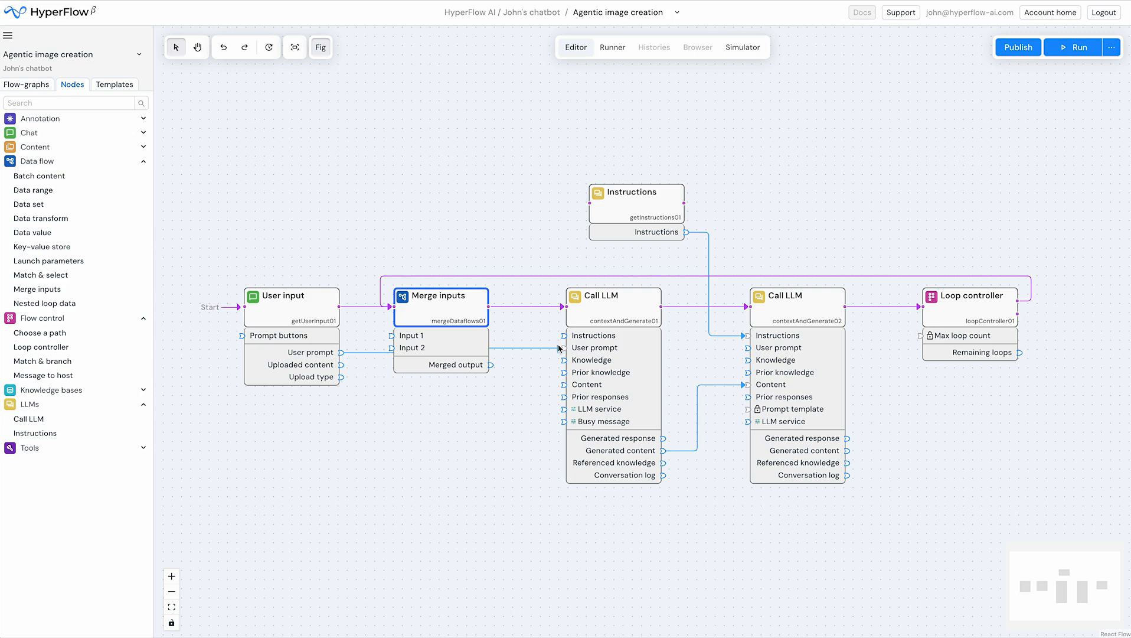
drag(559, 352, 389, 335)
click(319, 357)
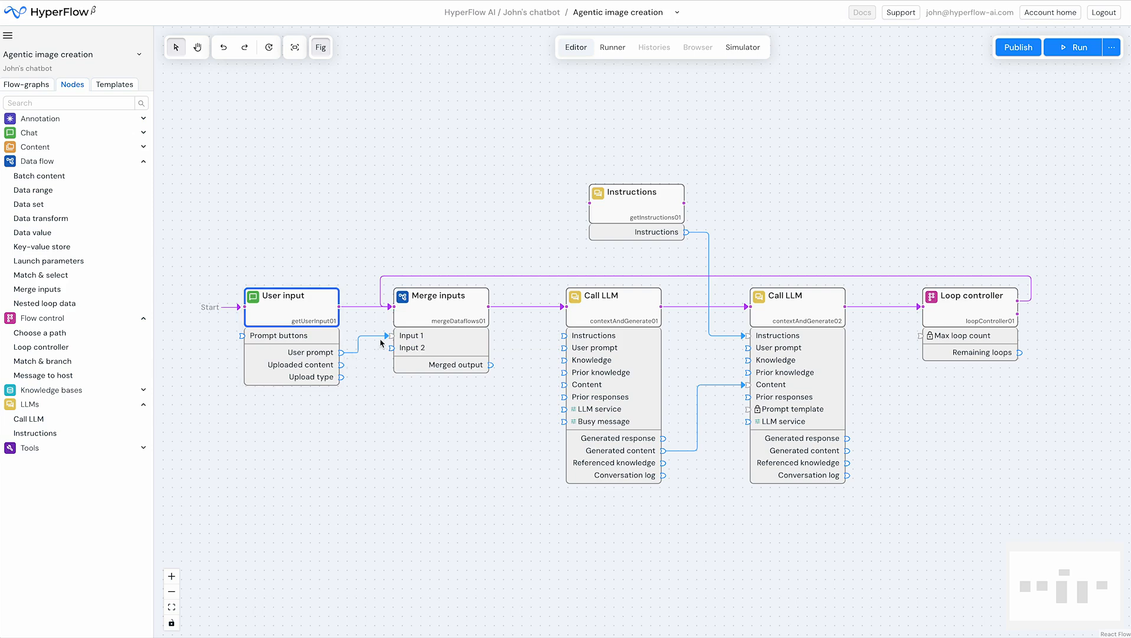
Connect the second Call LLM's Generated response to Input 2 of Merge inputs, and the Merged output to the first Call LLM's User prompt
click(848, 438)
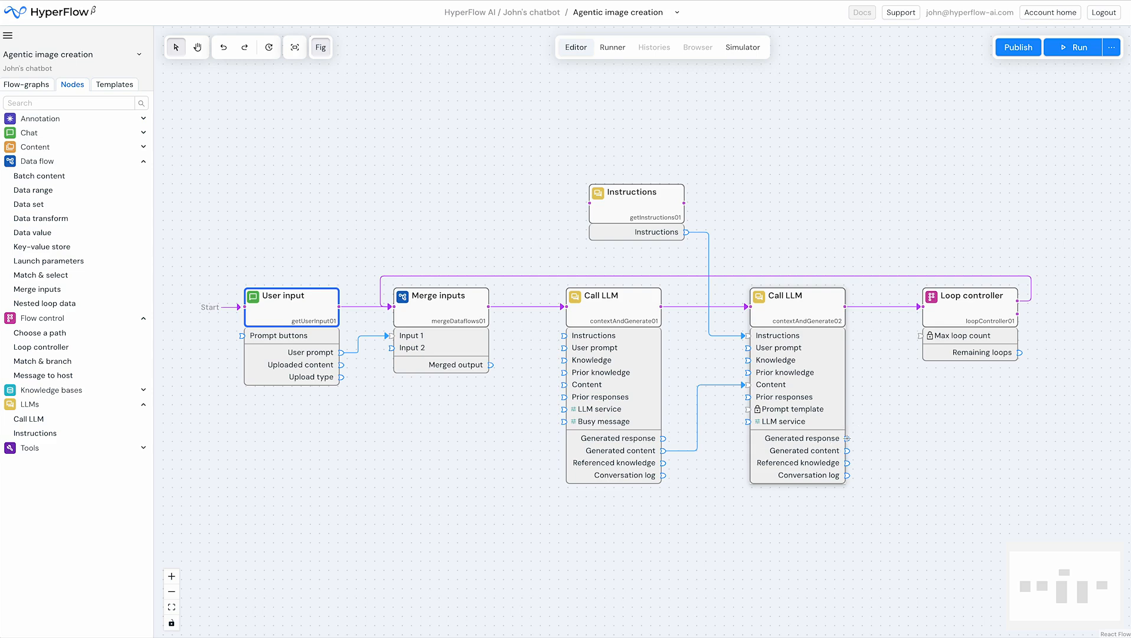
drag(848, 438, 391, 349)
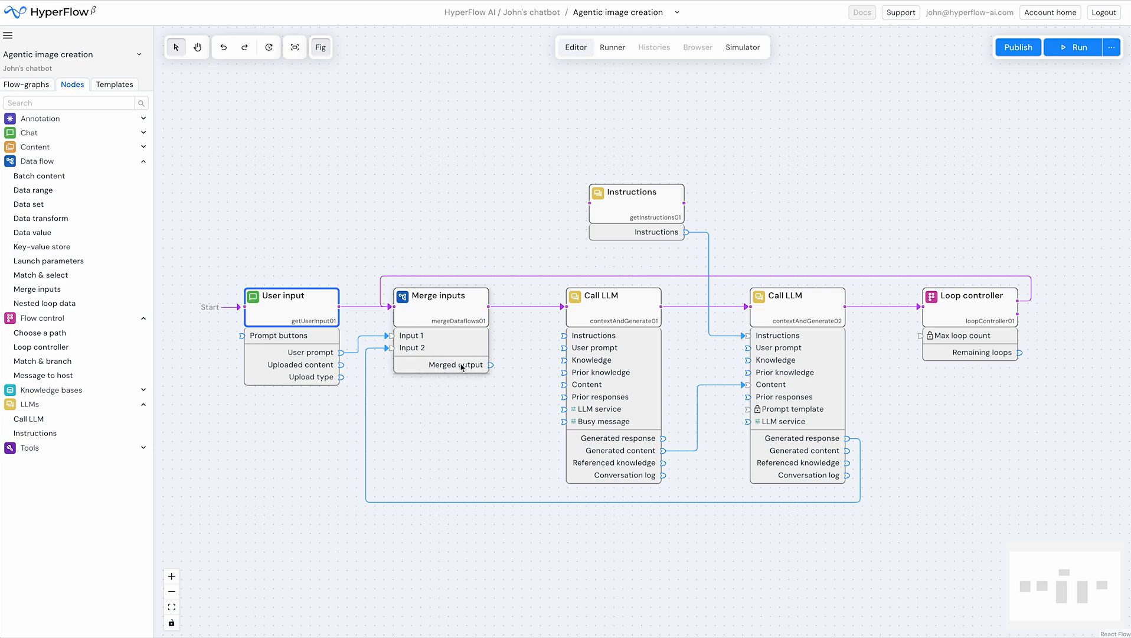
click(439, 308)
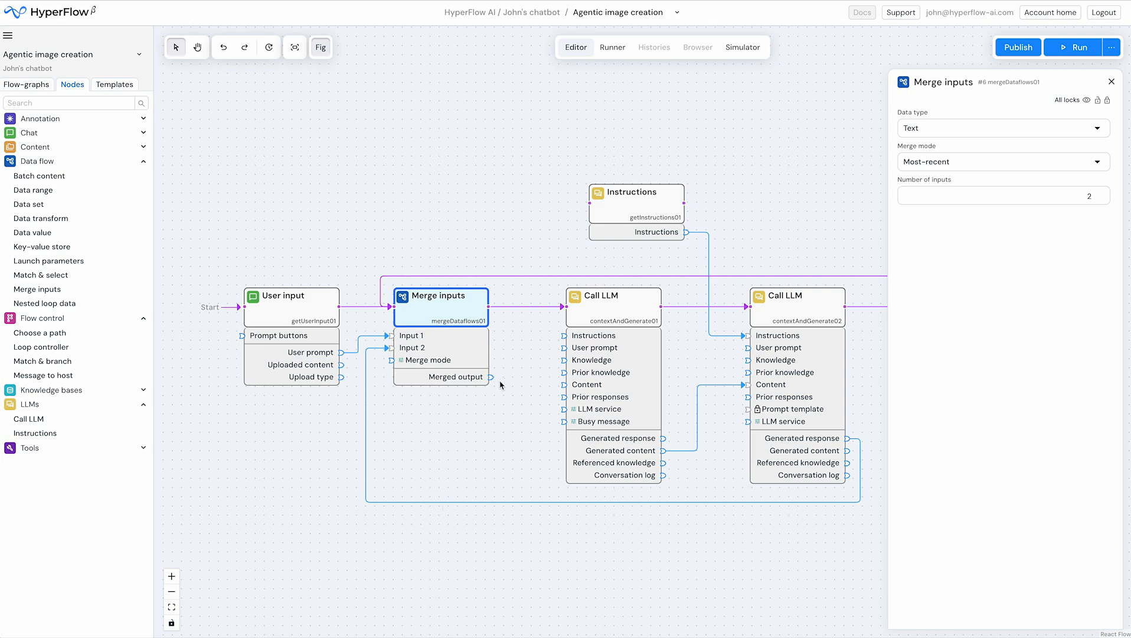
drag(491, 376, 553, 352)
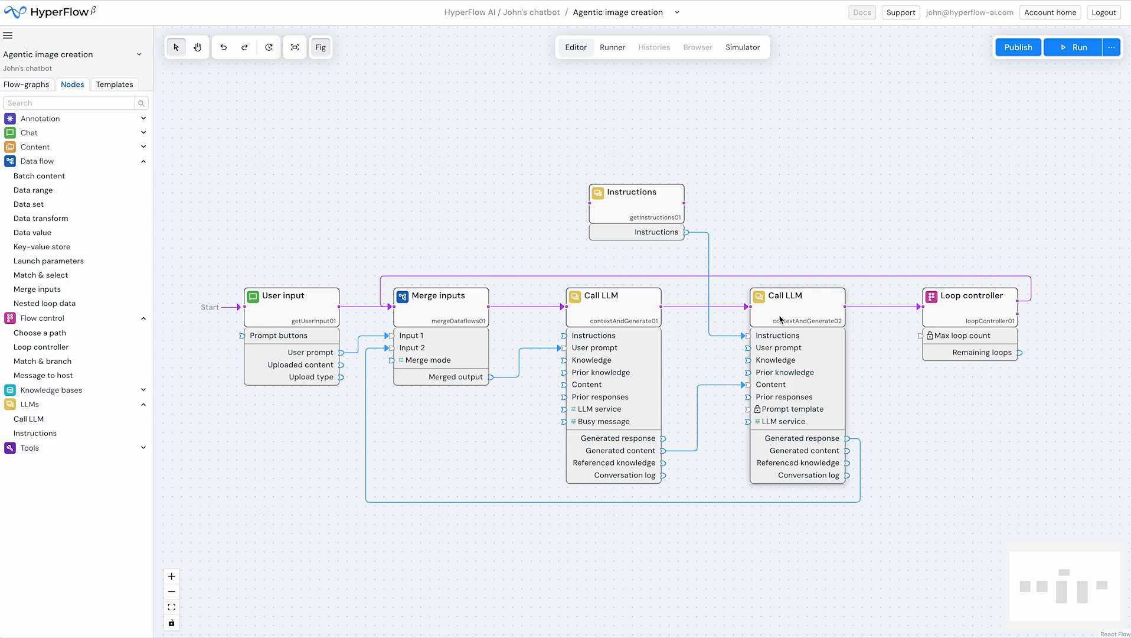
Paste instructions into the Instructions node for reviewing the image against the user prompt and outputting only an improved, detailed Dall-e-3 prompt, and lock them
click(647, 215)
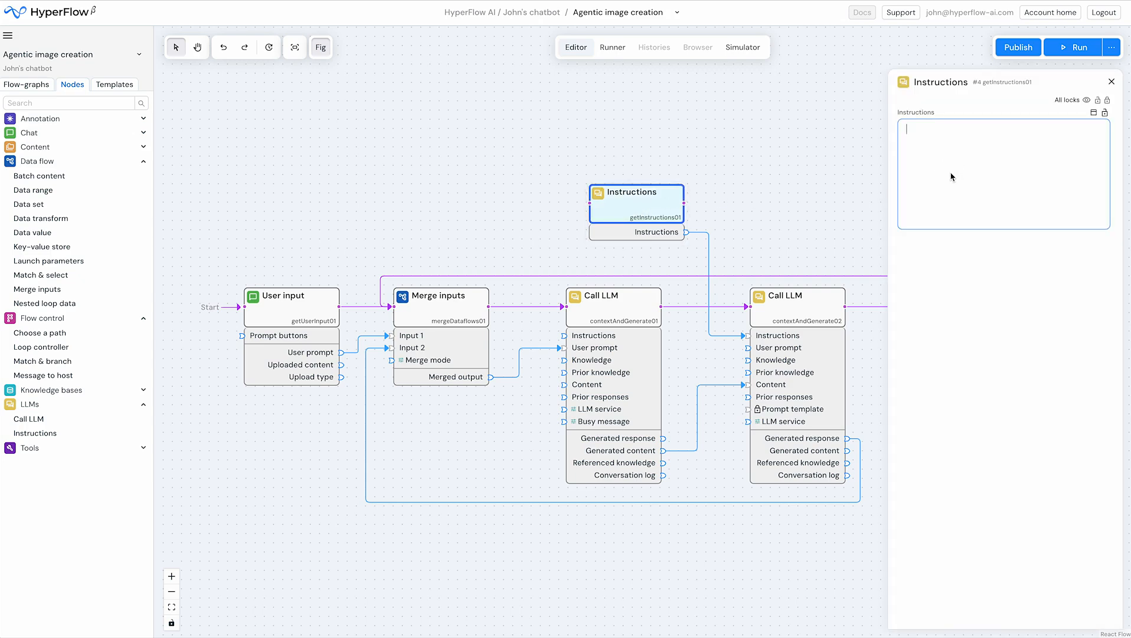
text(Review the user prompt as a request for an image and analyze the supplied image relative to the user's original request prompt, generating suggested improvements in the form of a detailed prompt for Dall-e-3. Don't necessarily repeat the structure & content of the supplied image, try variations that might fit the original prompt better. You must output only the detailed Dalle-3 prompt, no other comments or critiques.)
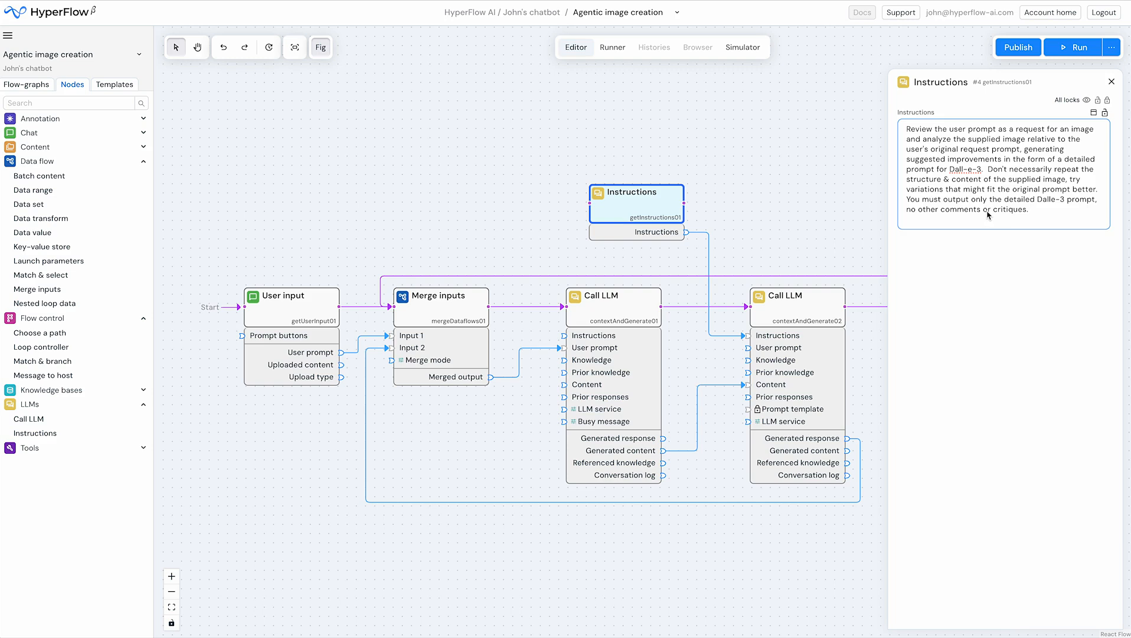
click(1105, 113)
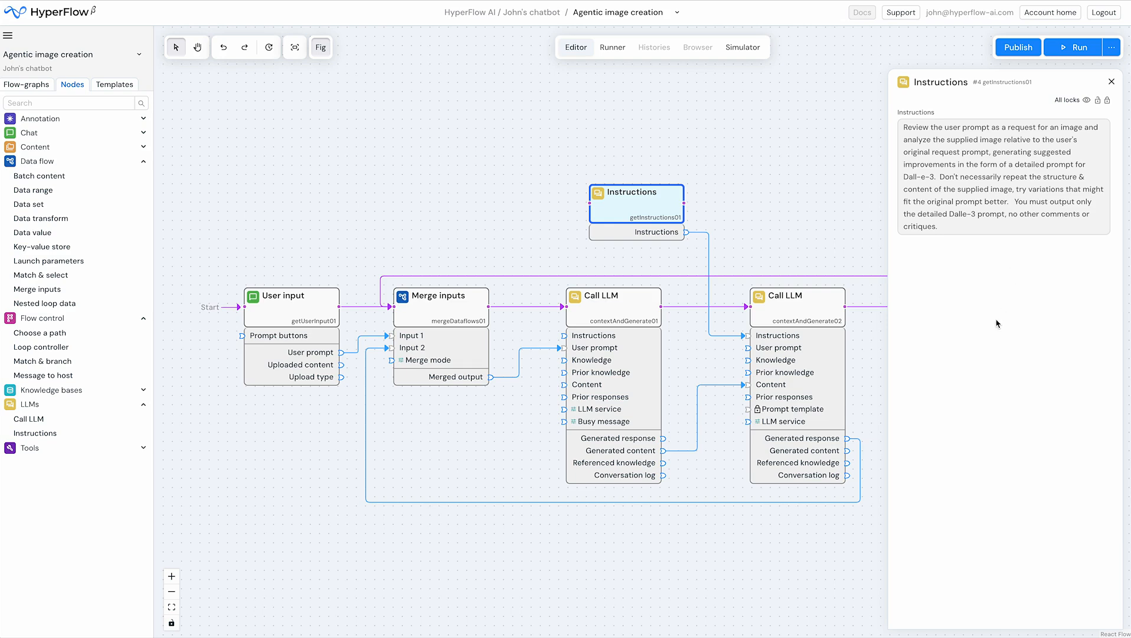
click(752, 235)
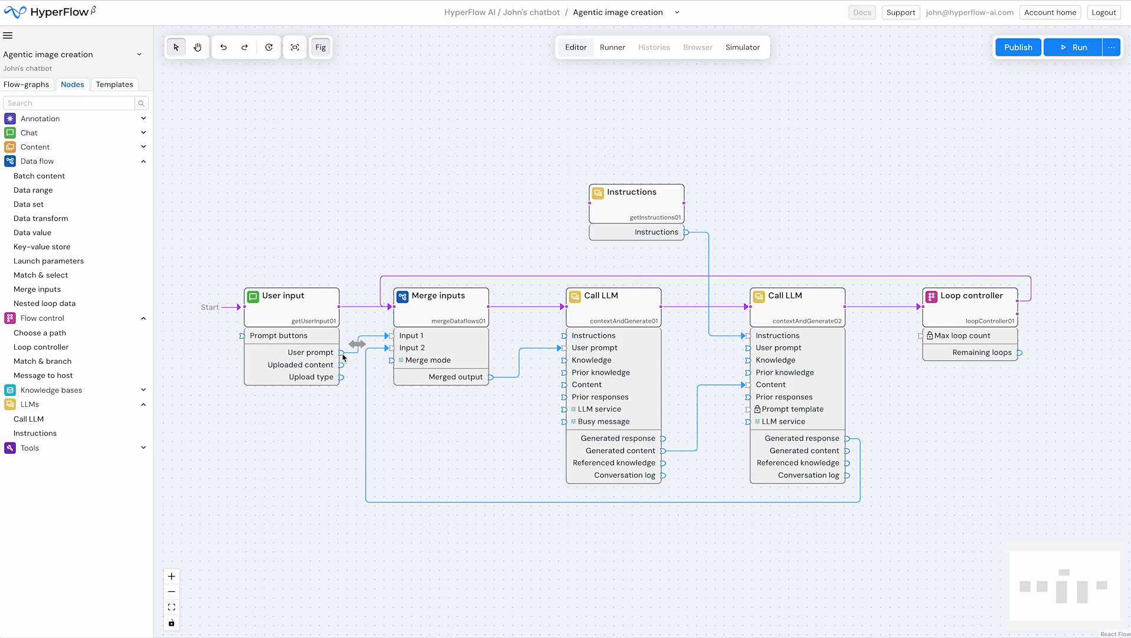
Connect User input's User prompt to the second Call LLM's User prompt as well, and shift the overlapping connection lines apart
drag(342, 354, 748, 354)
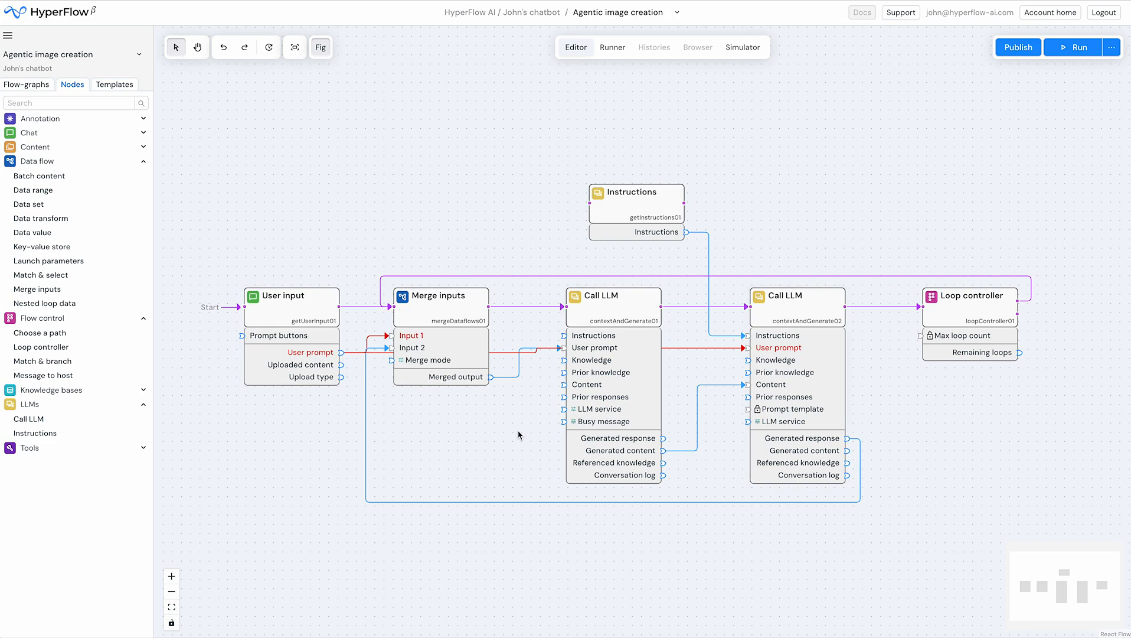
click(318, 353)
mouse_move(612, 502)
mouse_down()
mouse_move(612, 521)
mouse_move(613, 505)
mouse_up()
mouse_move(715, 280)
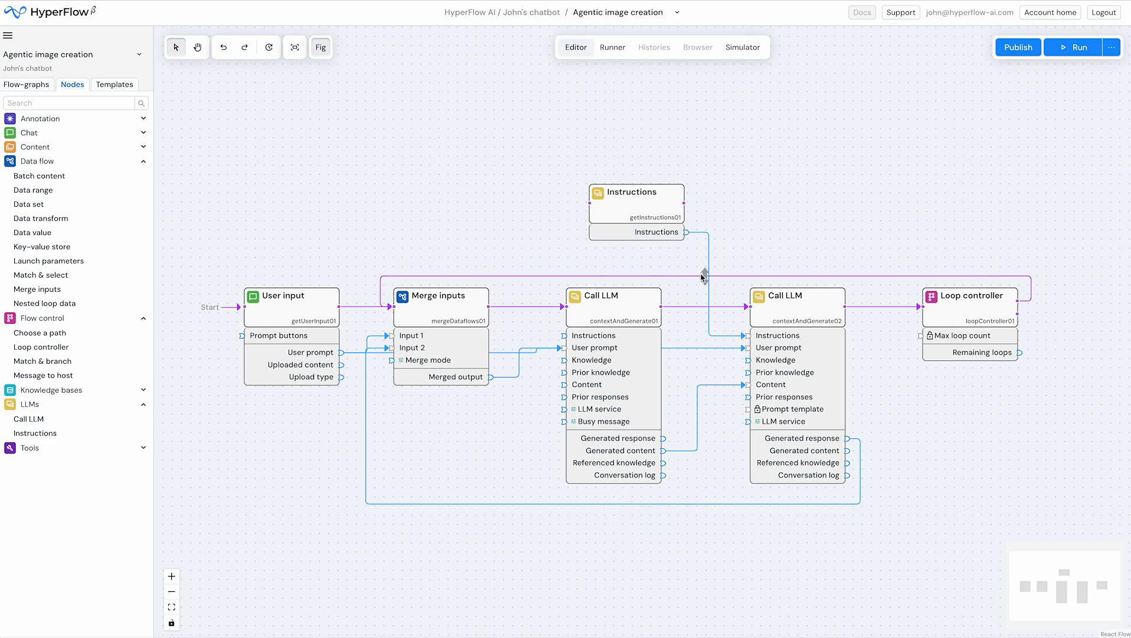
drag(704, 276, 705, 267)
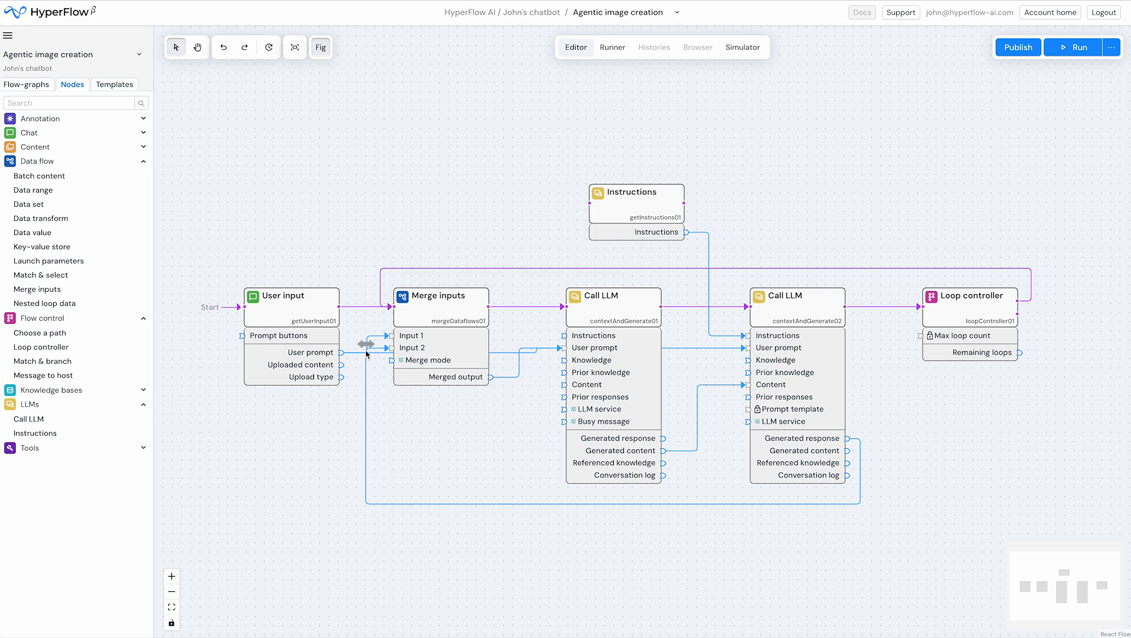
drag(367, 349, 355, 348)
drag(514, 364, 536, 370)
Review the User input node's settings and lock all parameters of the Merge inputs node
click(302, 308)
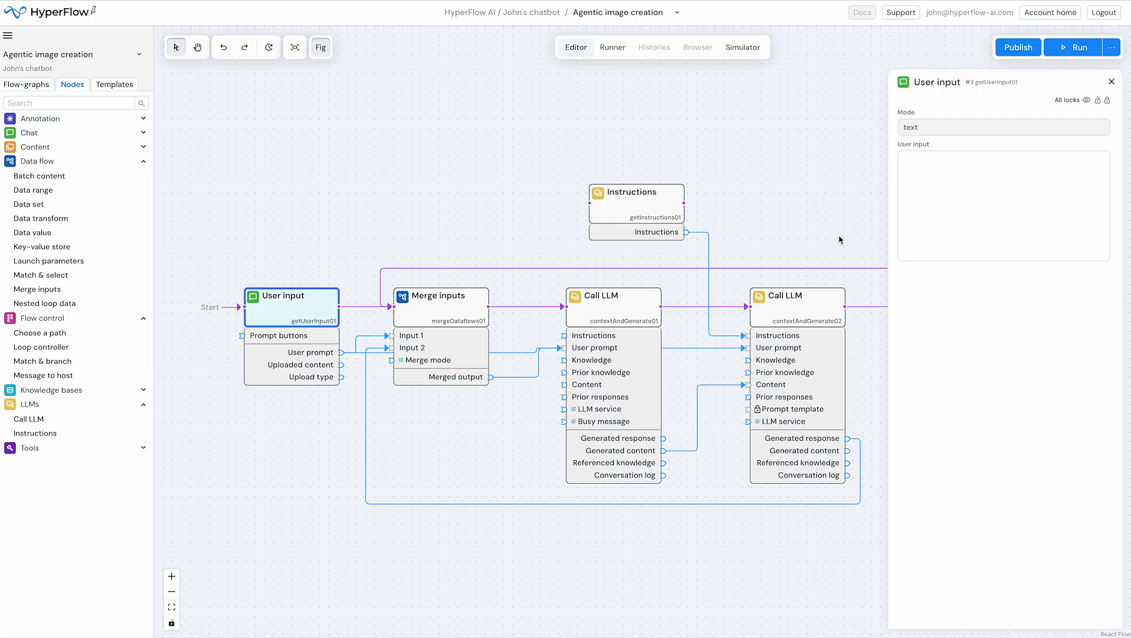
click(440, 308)
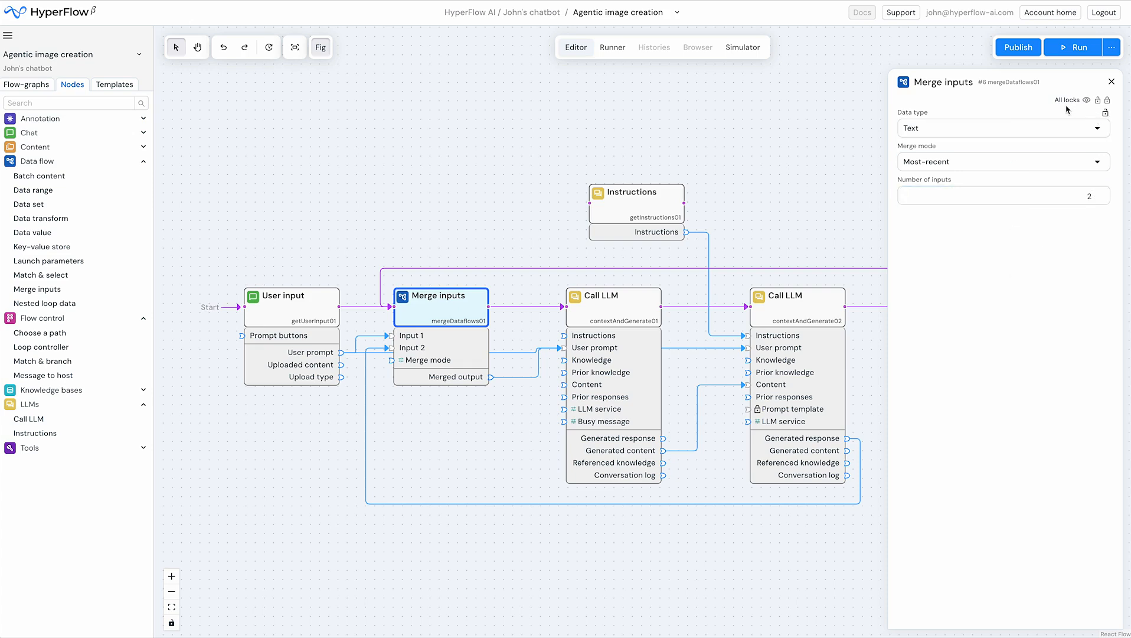
click(1108, 101)
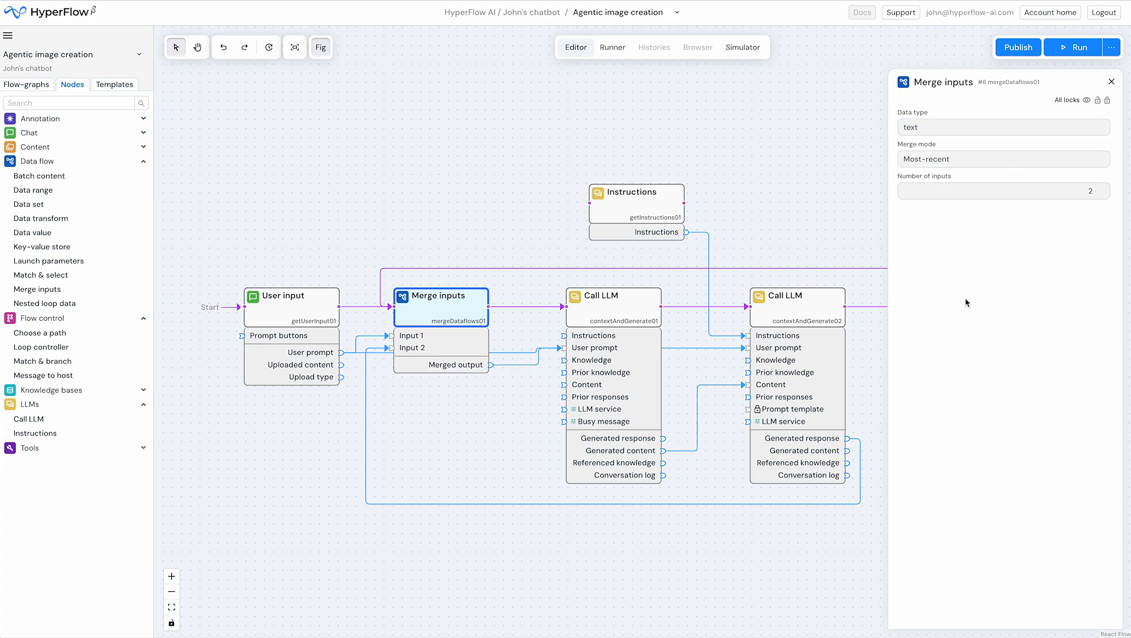
Set the first Call LLM to OpenAI with the dall-e-3 model, add an owner-named "cool images" tag, and lock all its parameters
click(624, 321)
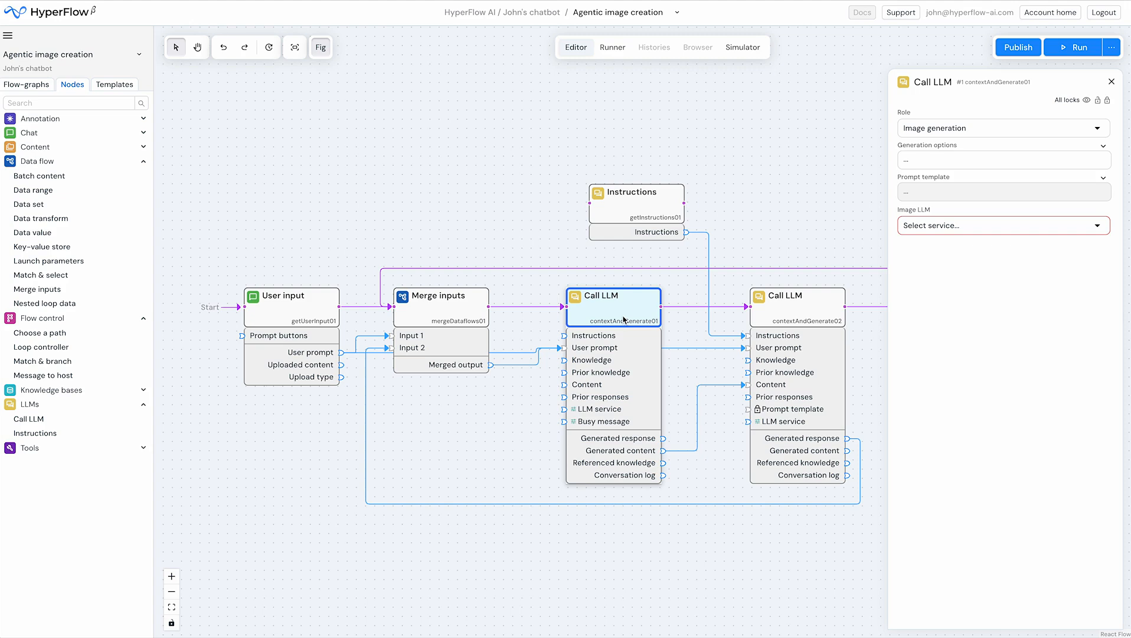
click(1102, 227)
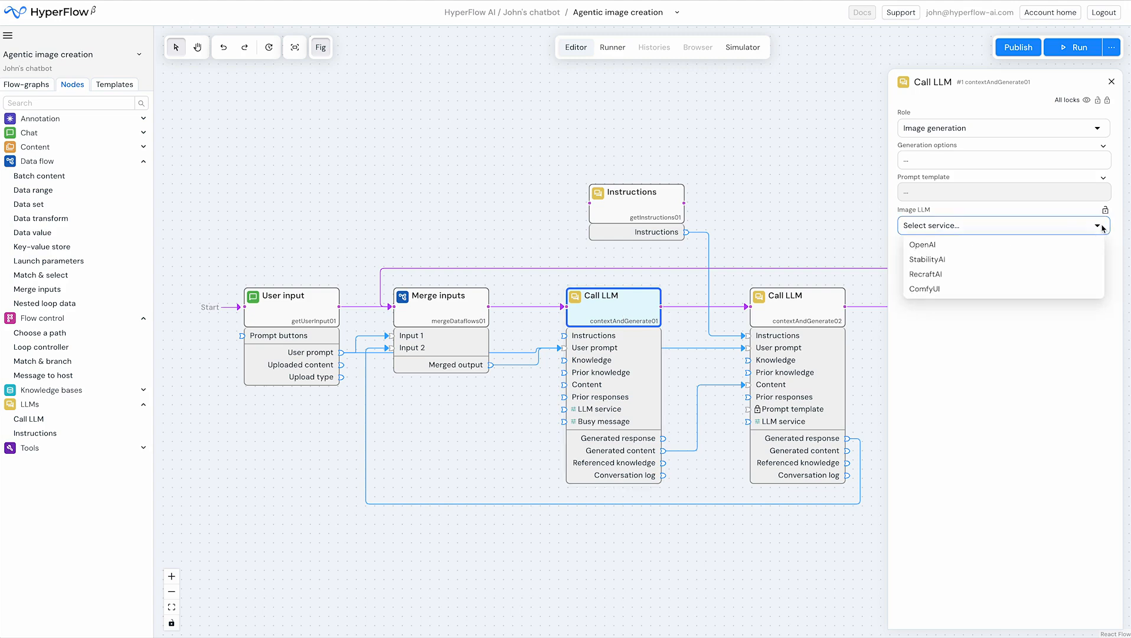
click(943, 245)
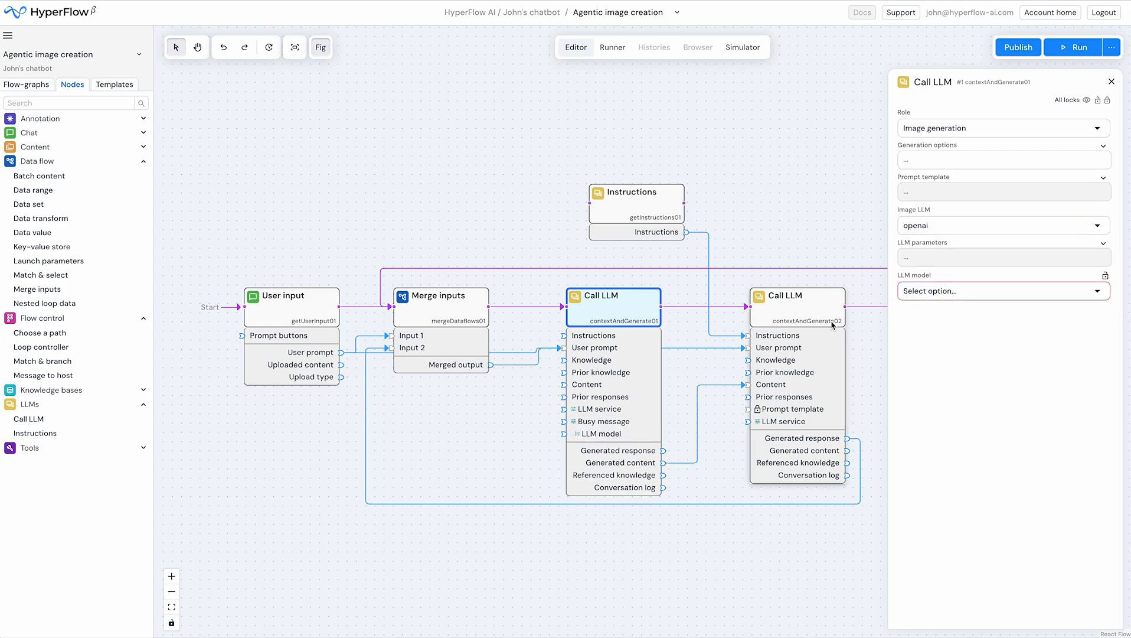
click(954, 291)
click(947, 326)
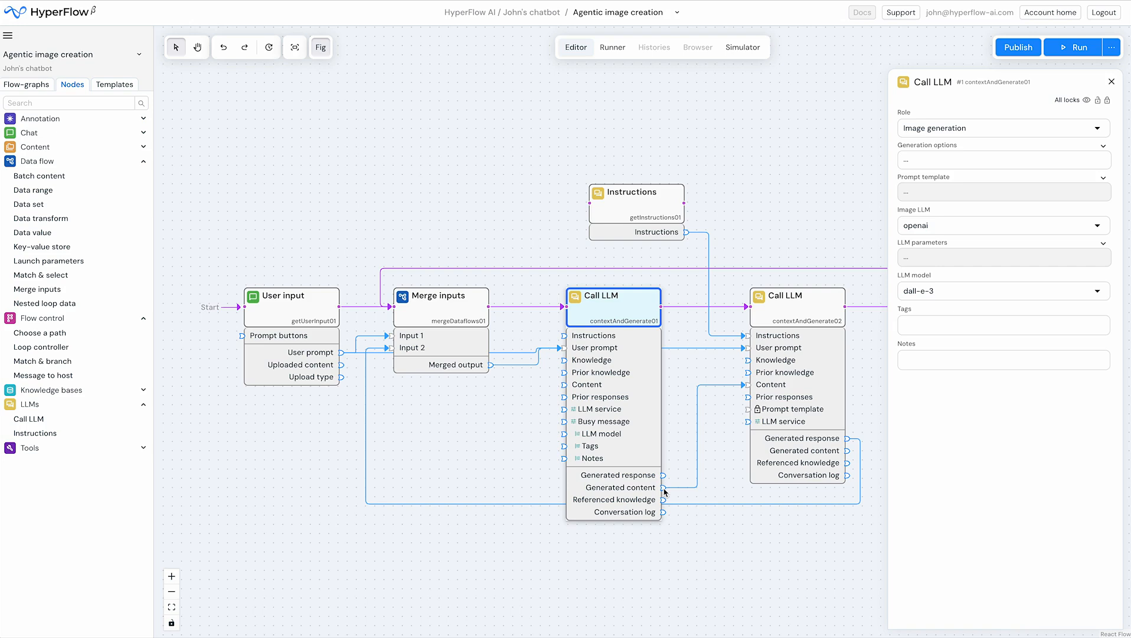
click(924, 326)
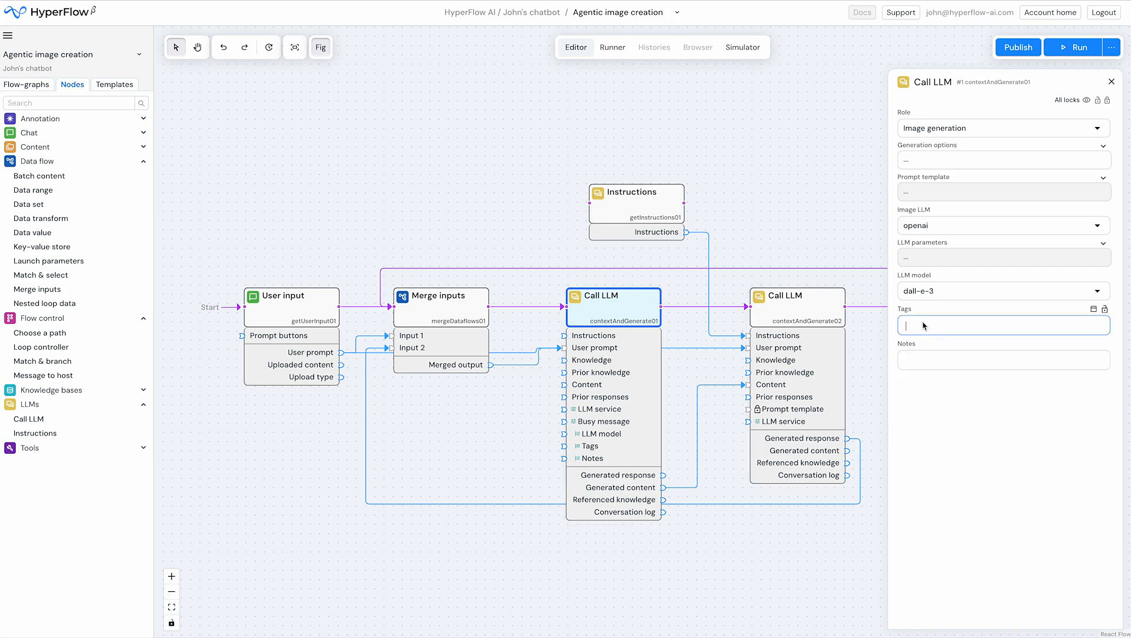
text(John's cool images)
click(1107, 101)
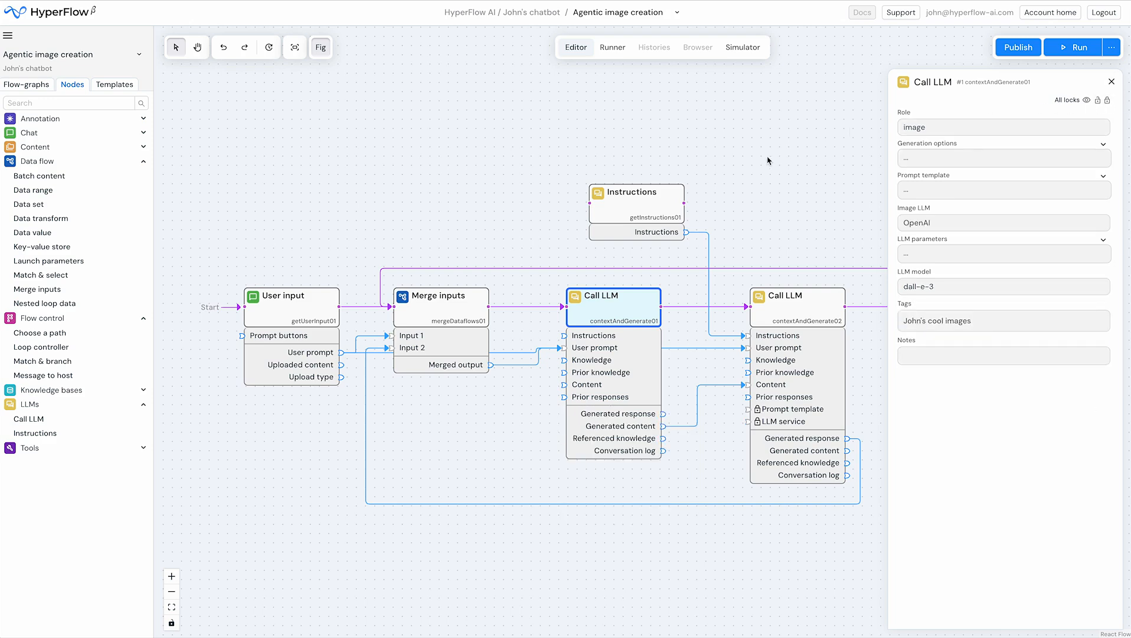
Set the second Call LLM to the OpenAI service with the gpt-4o model and lock all its parameters
click(790, 305)
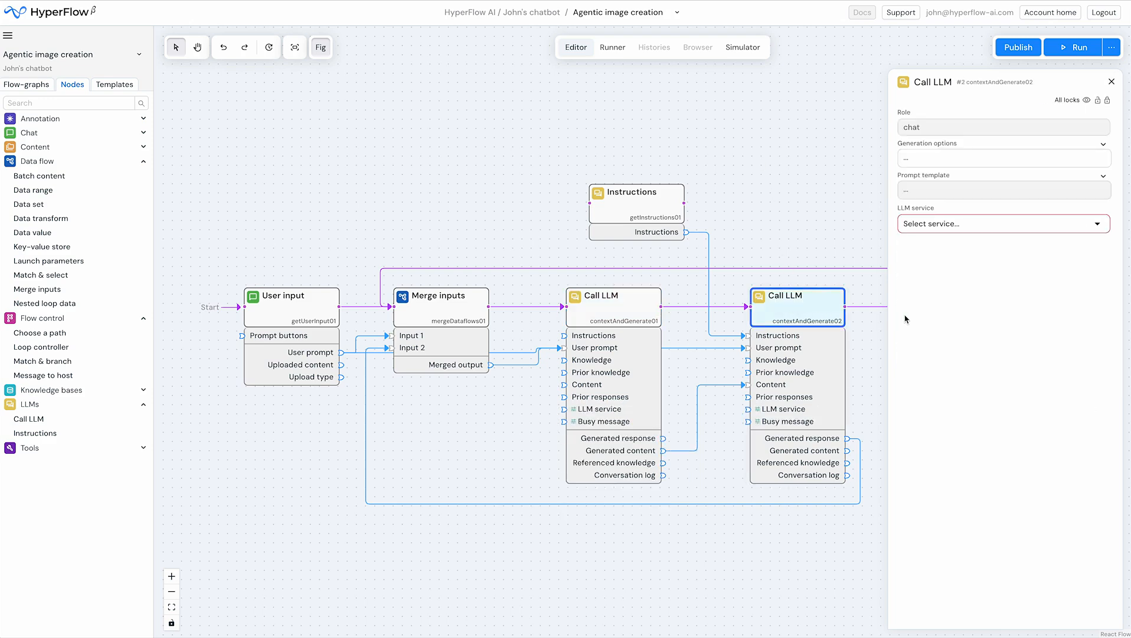
click(961, 229)
click(941, 244)
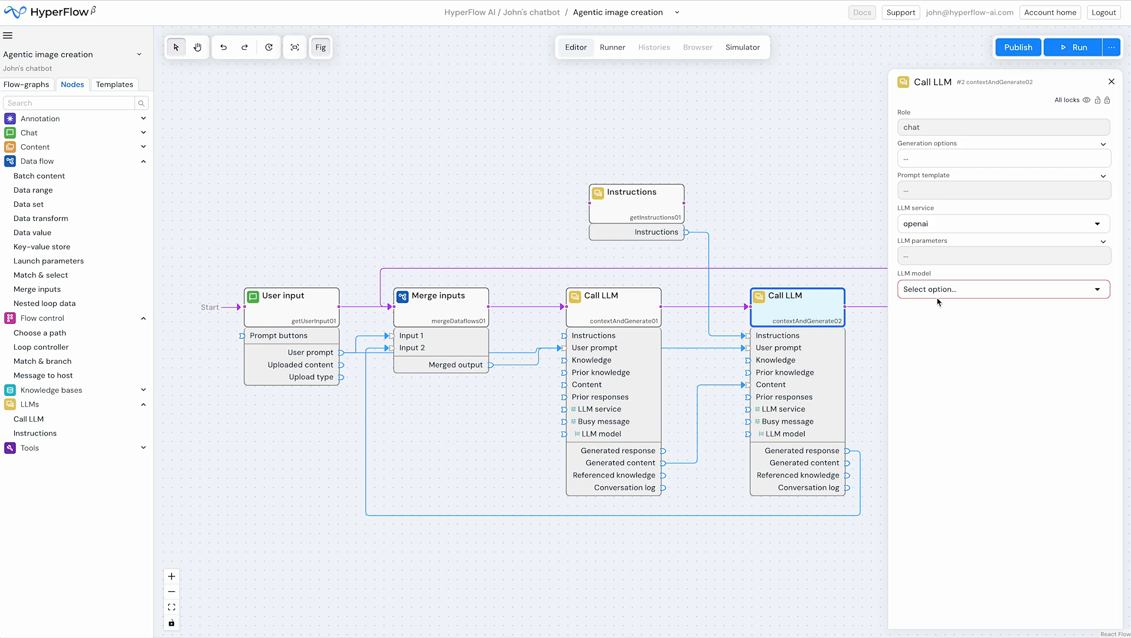
click(935, 289)
click(944, 397)
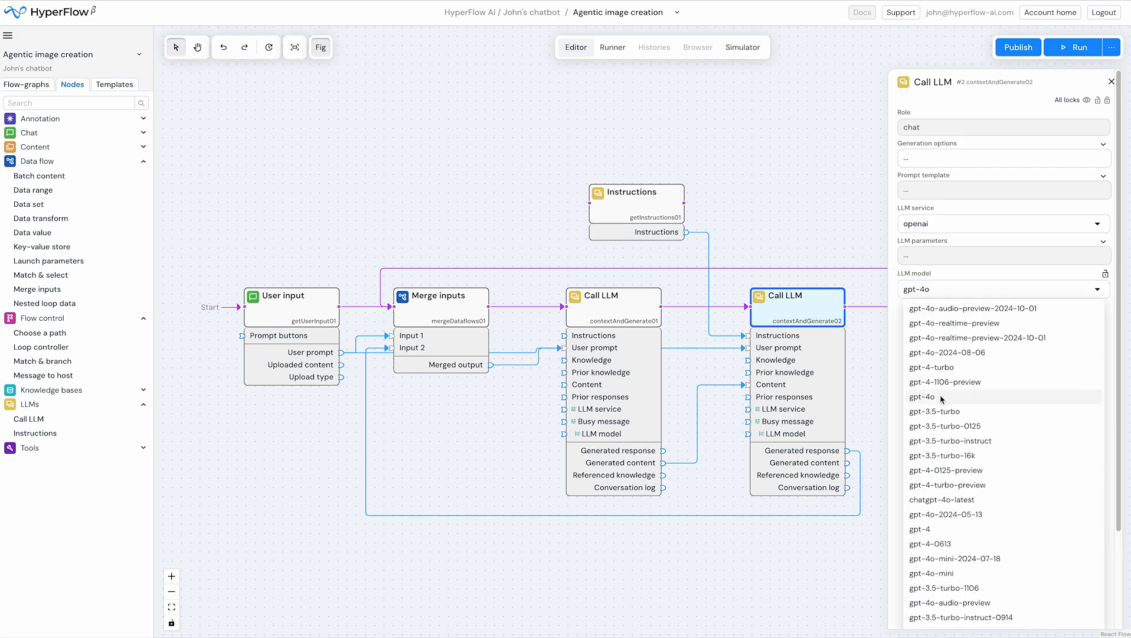
click(1108, 100)
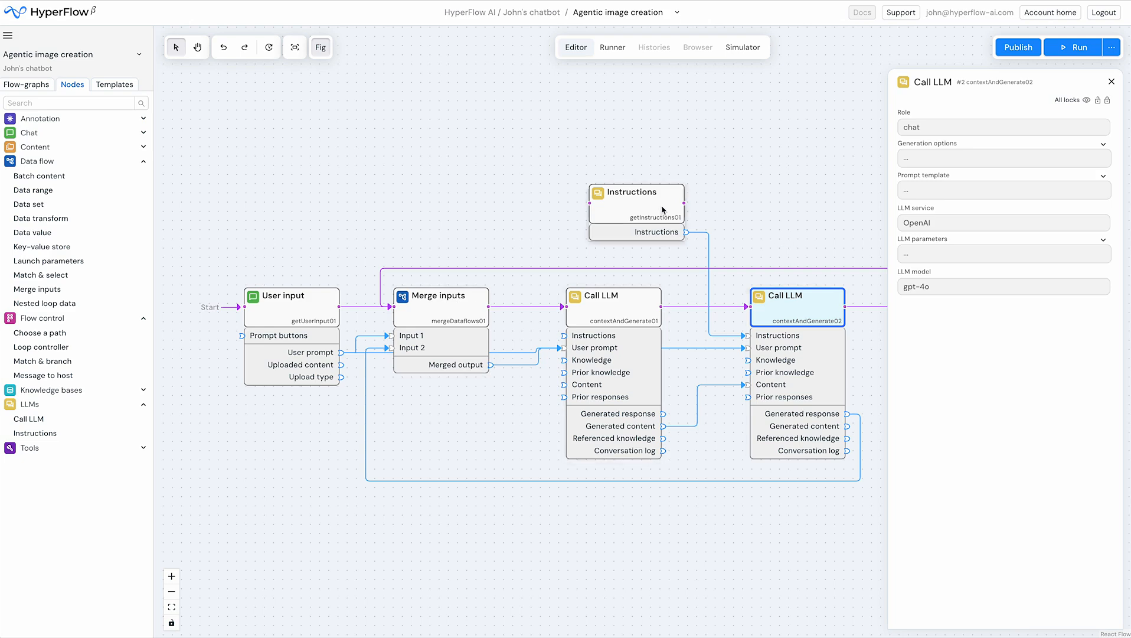
click(450, 182)
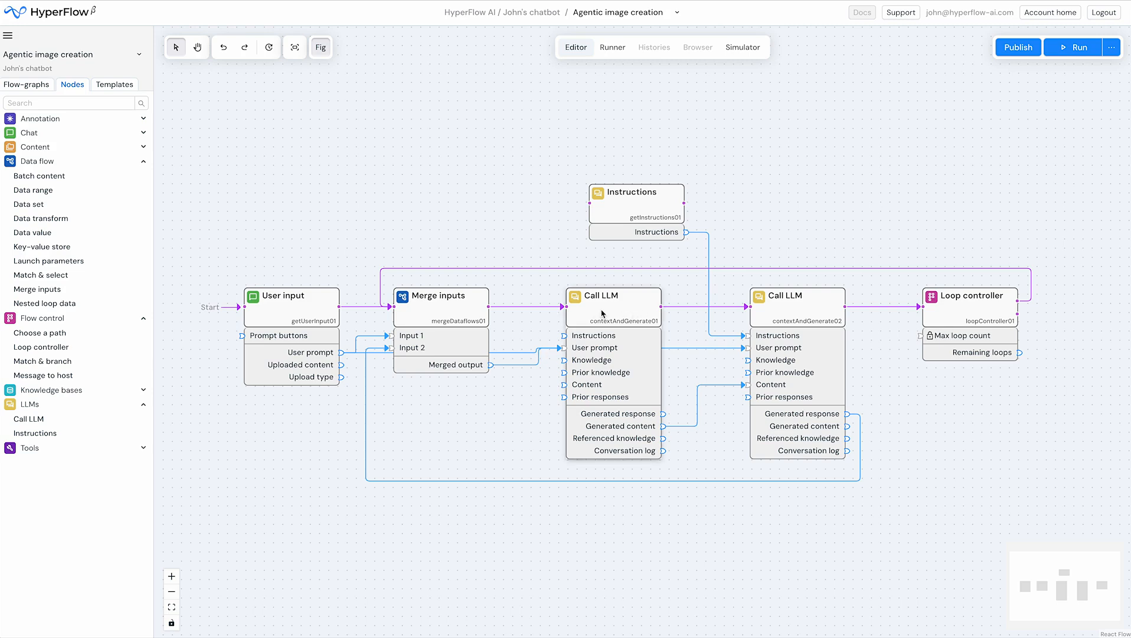
Put a breakpoint on the first Call LLM node and start running the flow-graph in the chatbot
right_click(628, 308)
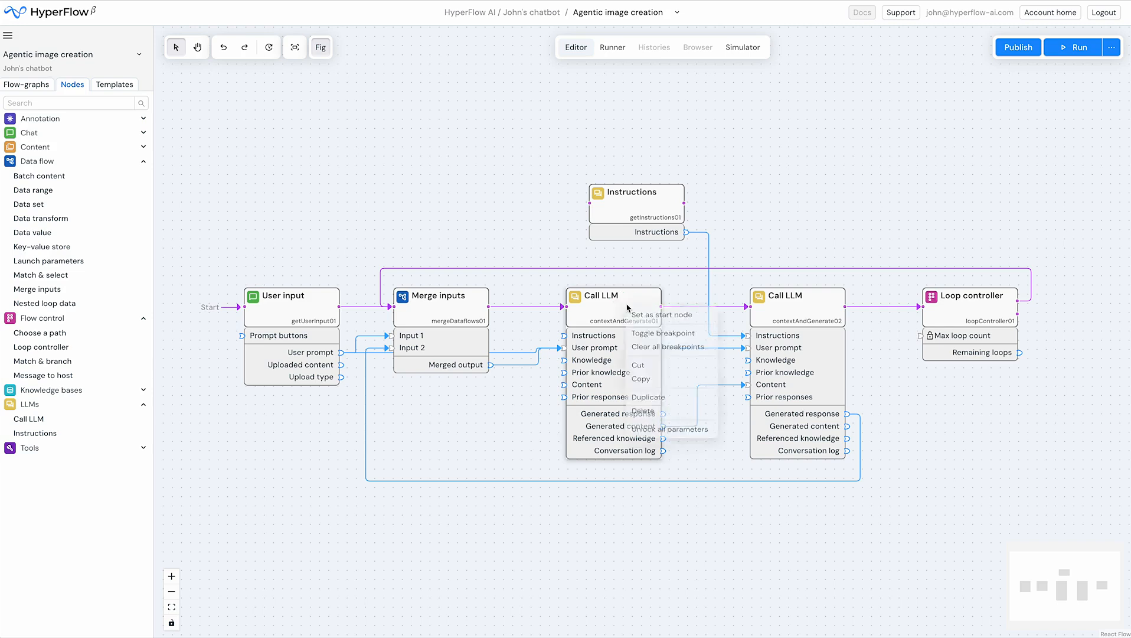
click(667, 337)
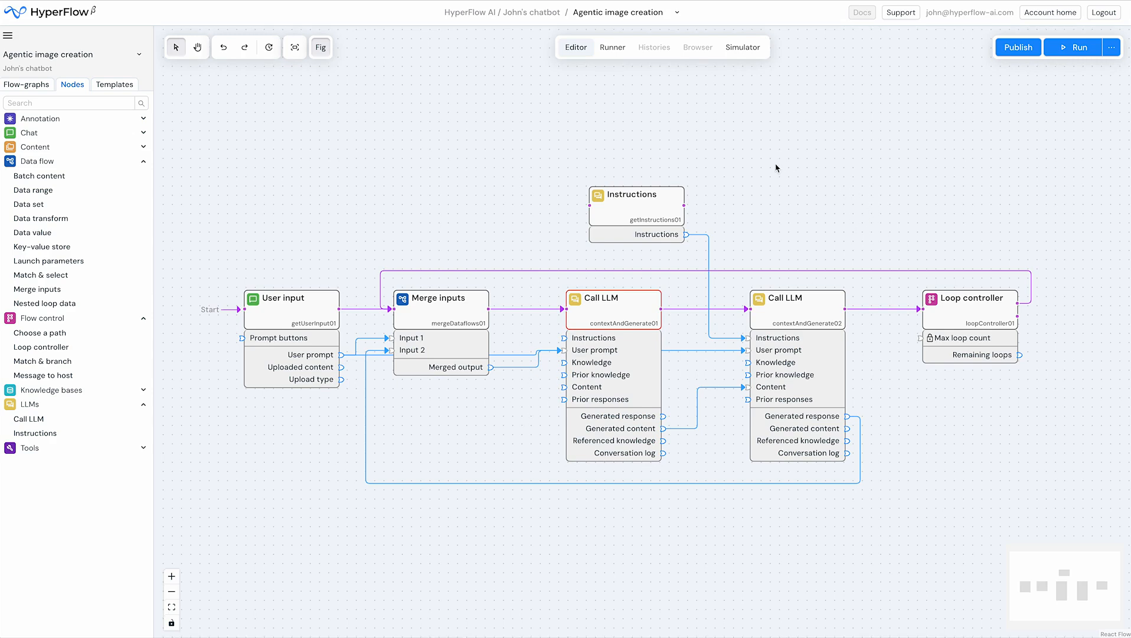
click(1114, 51)
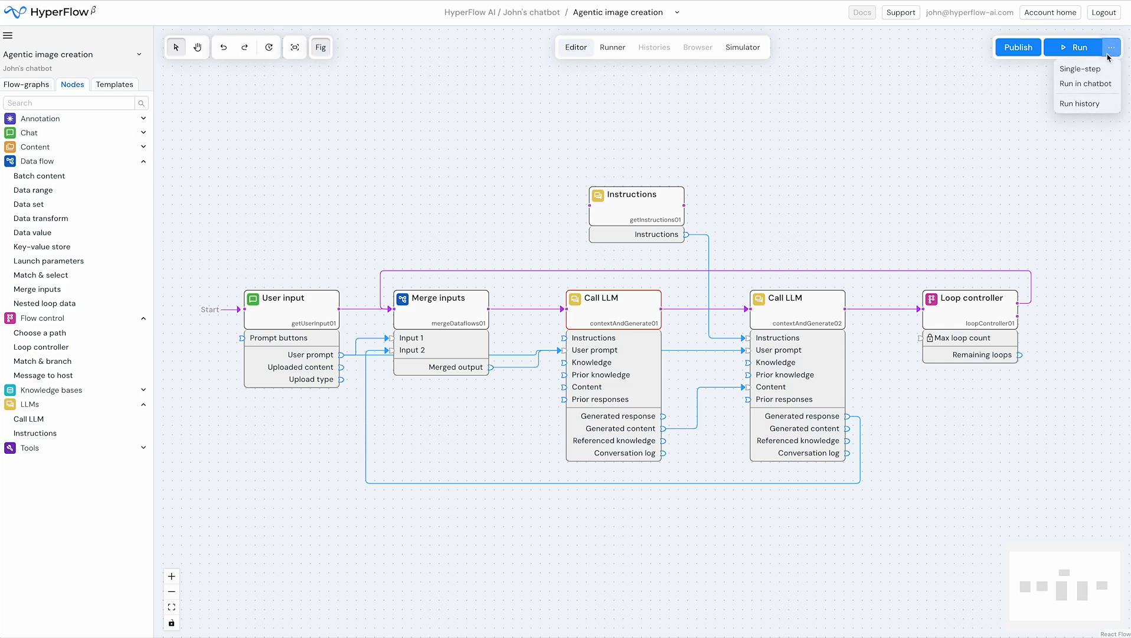
click(1086, 84)
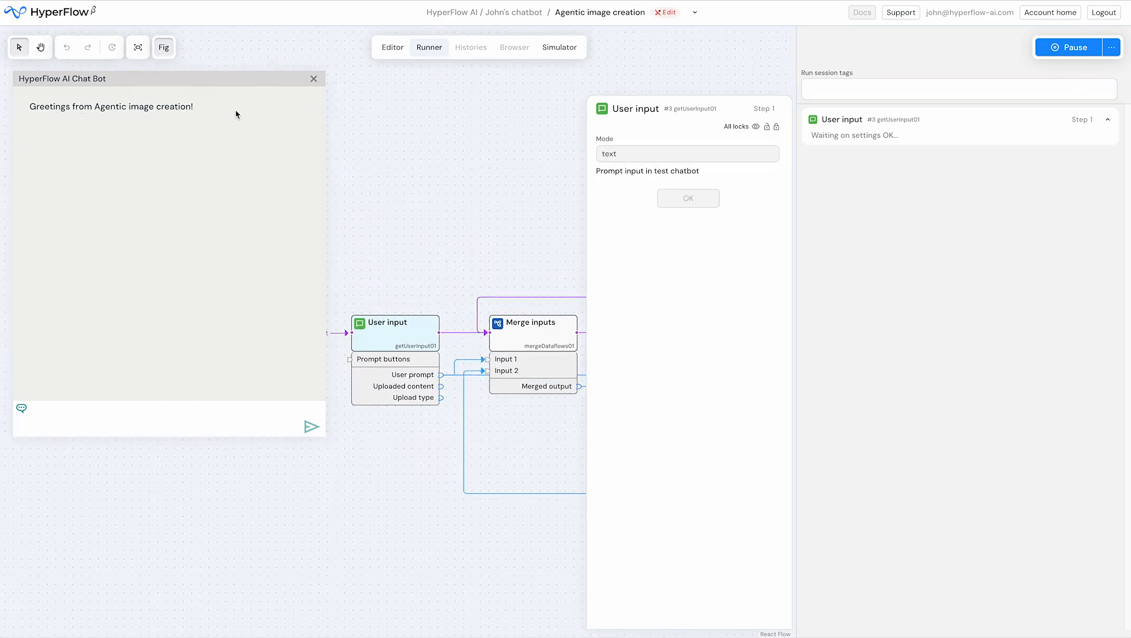
Move the chatbot window slightly and submit the prompt "A penguin wearing a red coat skating happily on ice."
drag(234, 79, 242, 88)
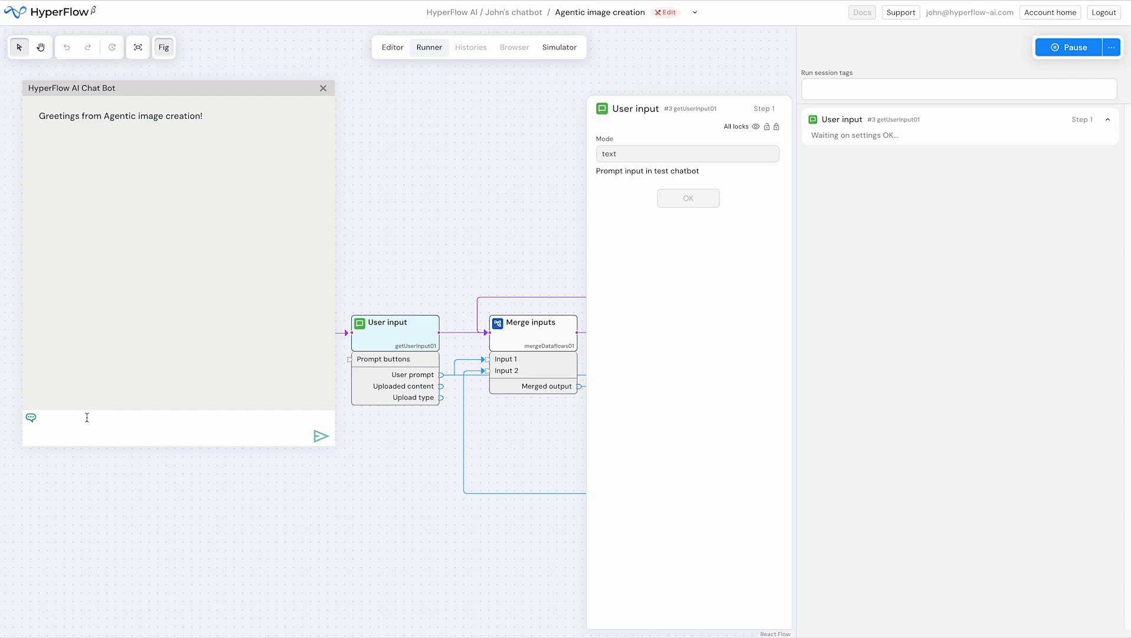
text(A penguin wearing a red coat skating happily on ice.)
click(324, 443)
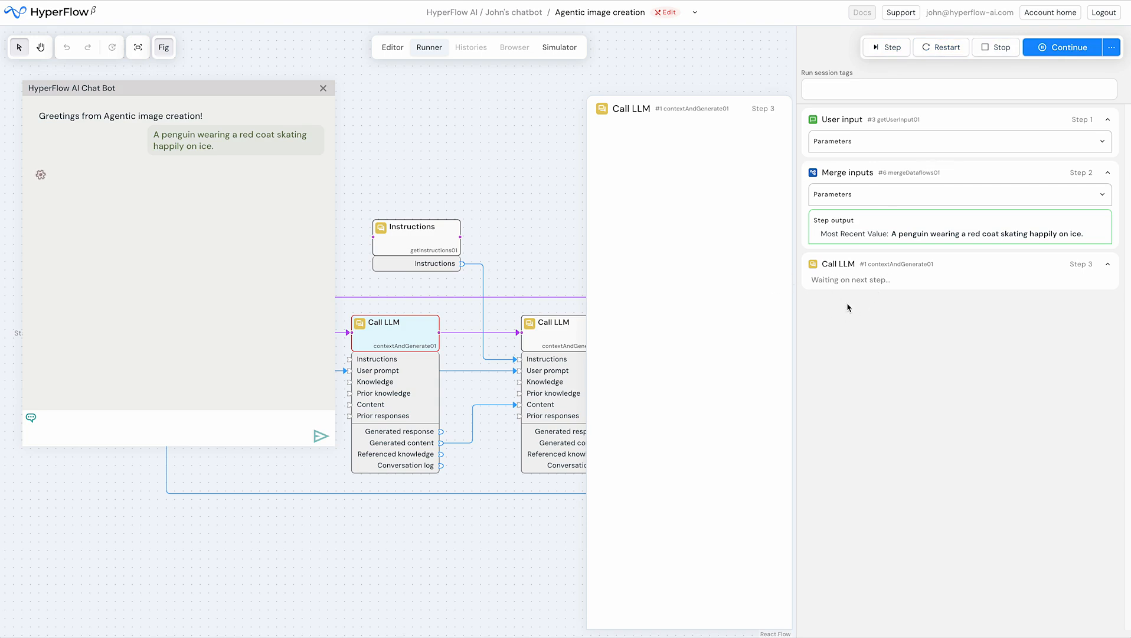
Single-step through the first Call LLM's image generation, and continue the run to the next breakpoint
click(883, 47)
click(891, 47)
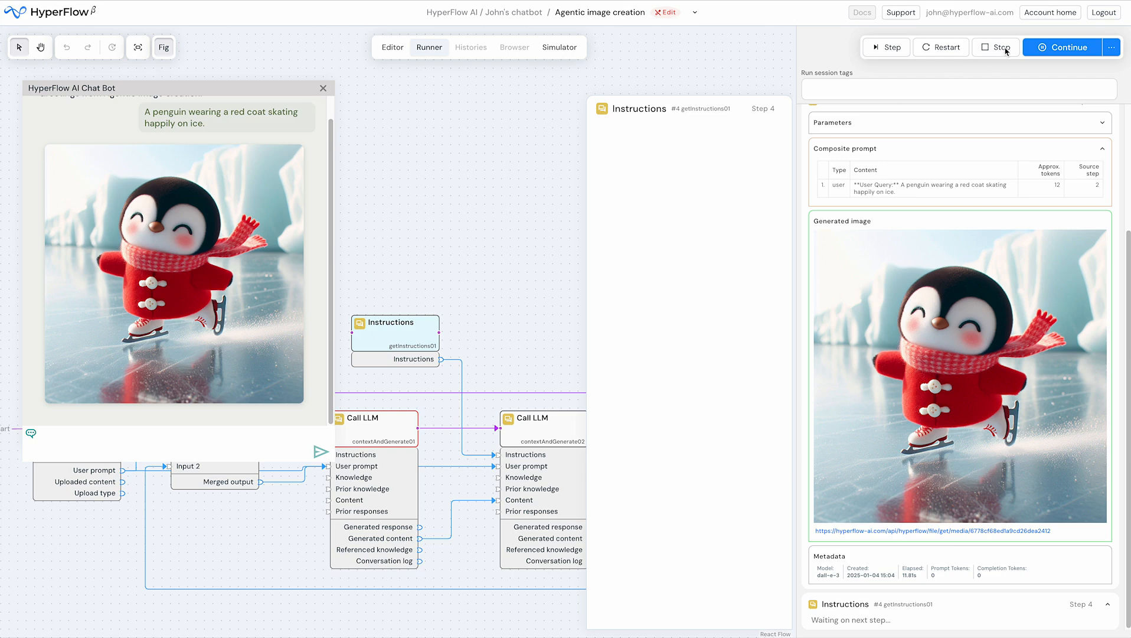
click(1070, 49)
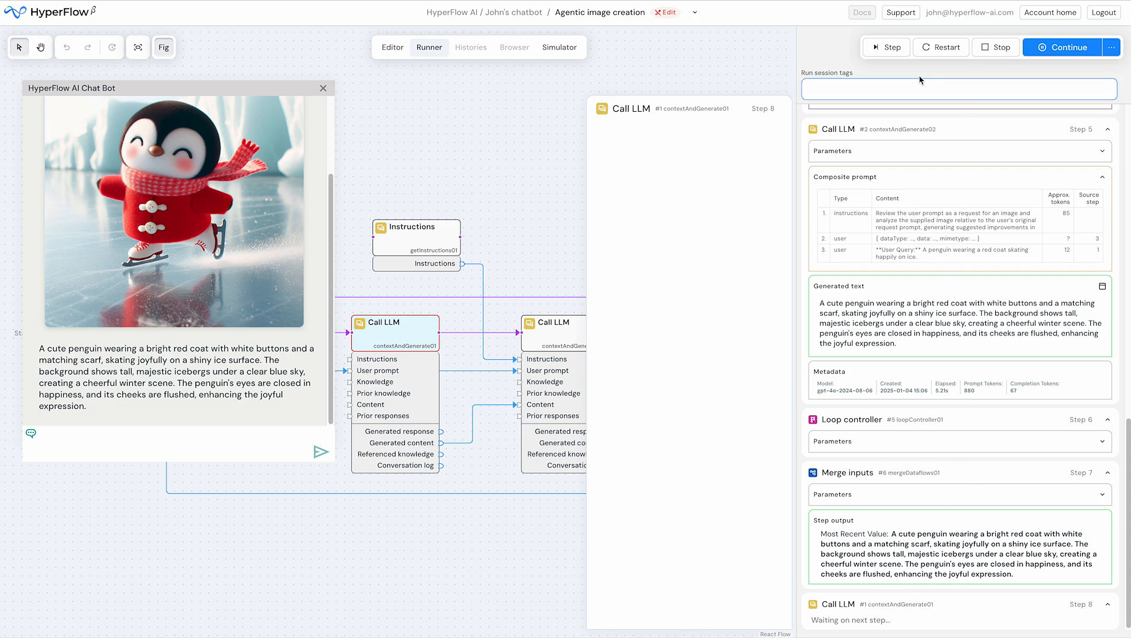
Single-step through the first Call LLM's next image generation, remove that node's breakpoint, and continue the run
click(887, 48)
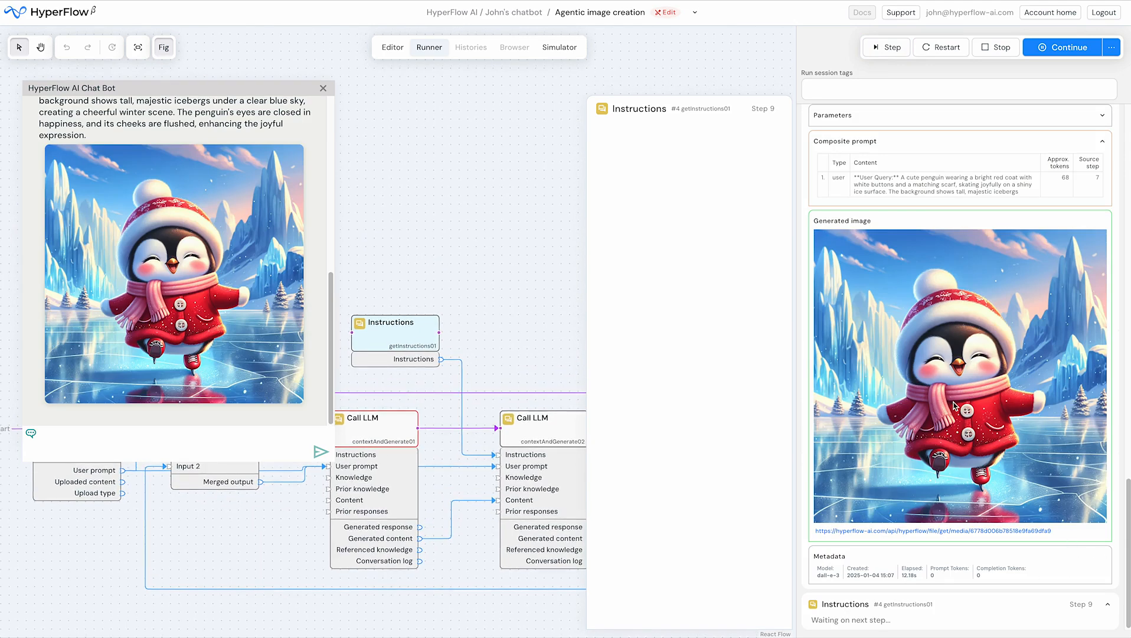
right_click(387, 421)
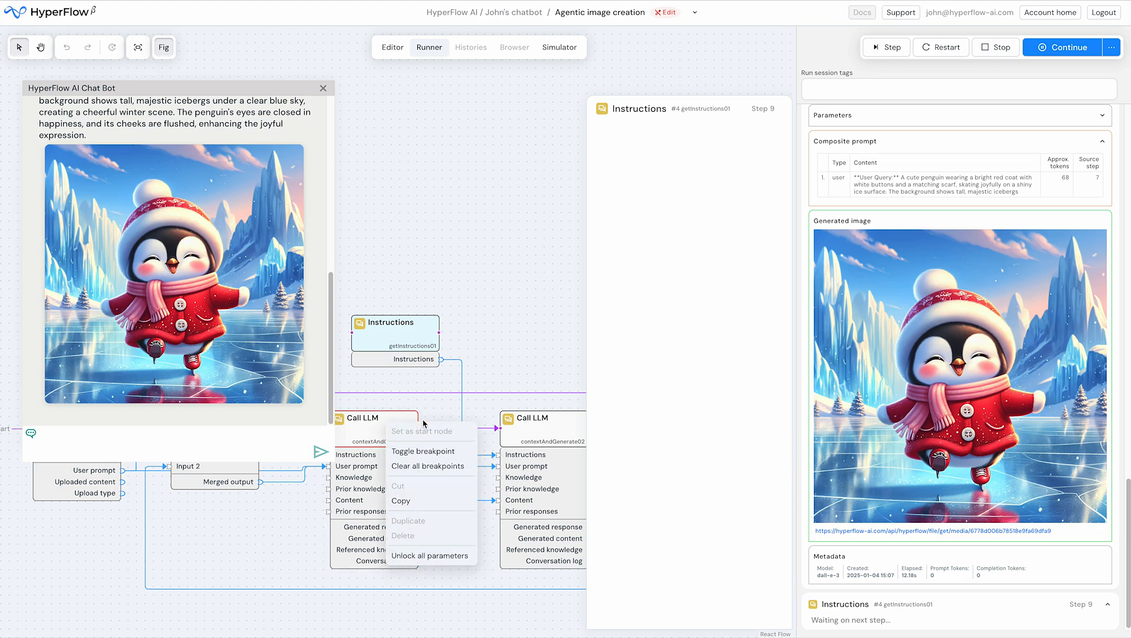
click(435, 451)
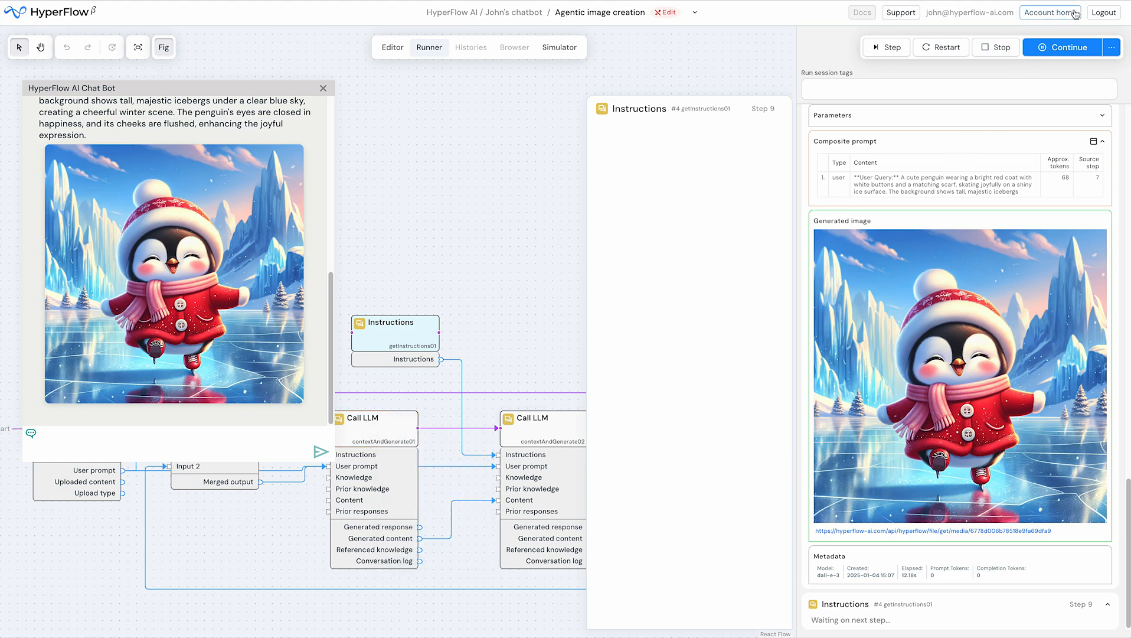
click(1066, 47)
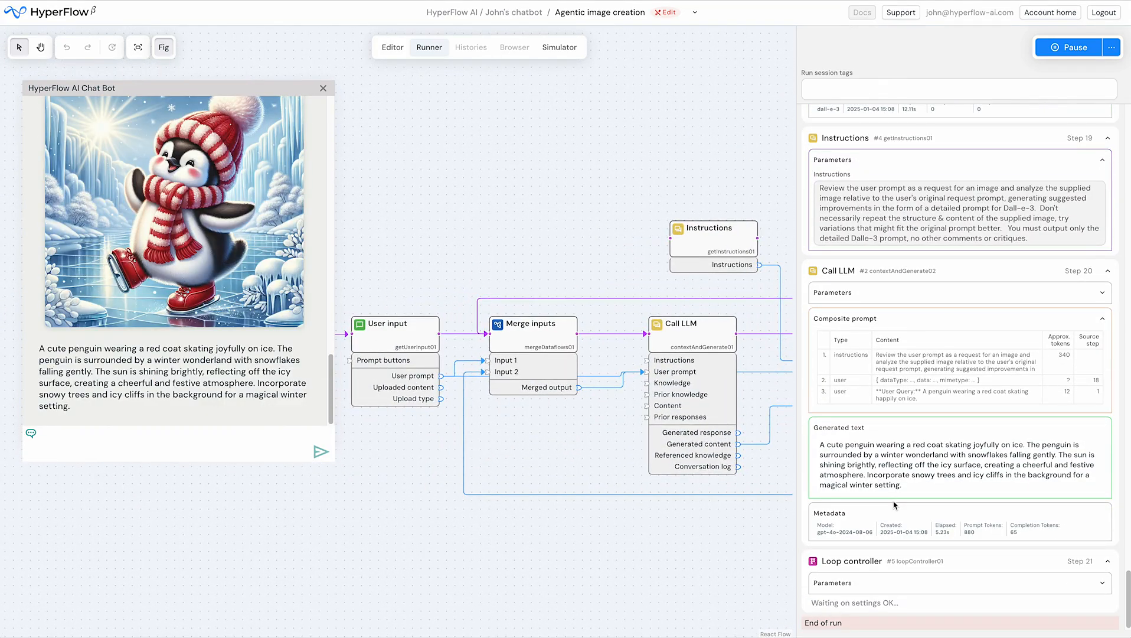
Review the run log's generated images and refined prompts across the loop passes, alongside the Call LLM nodes in the flow-graph
scroll(895, 505, up, 5)
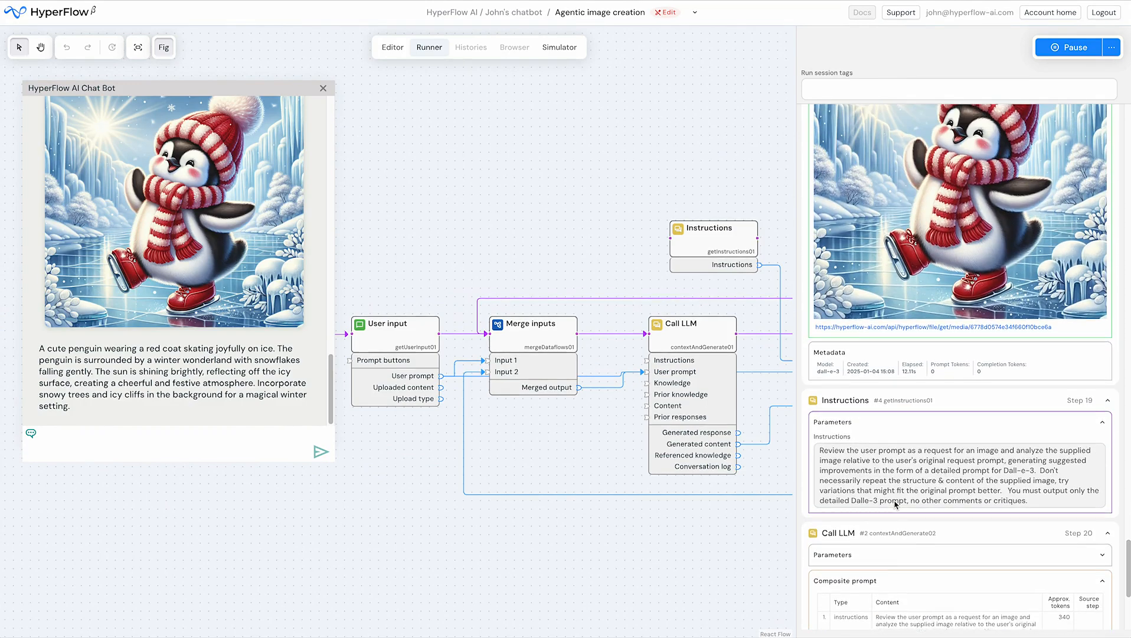
scroll(895, 504, up, 10)
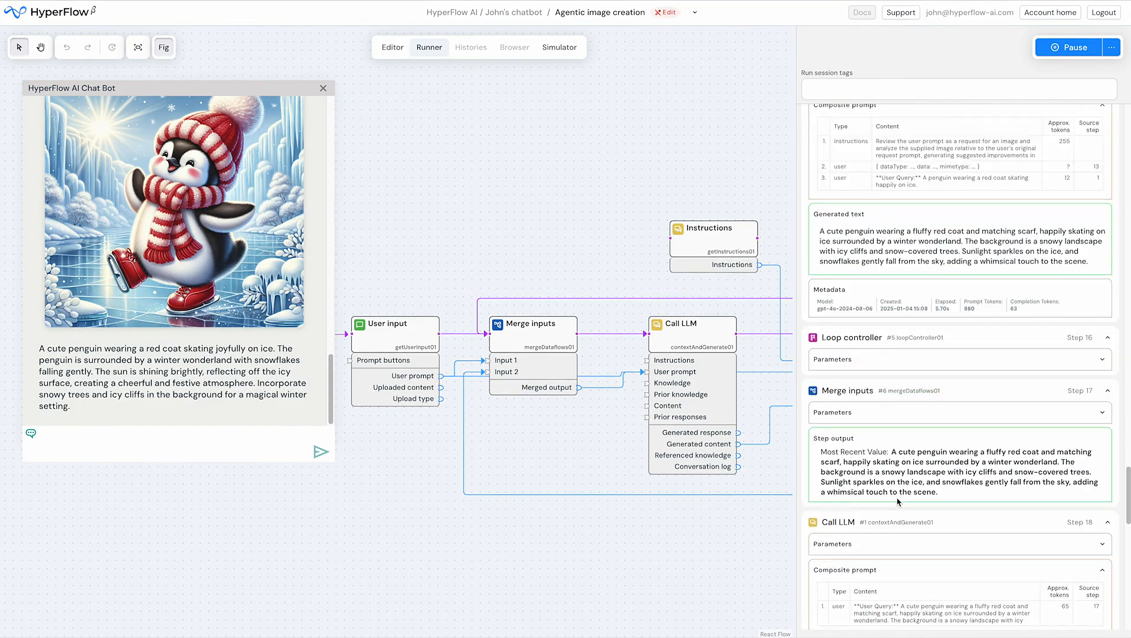
scroll(897, 501, up, 10)
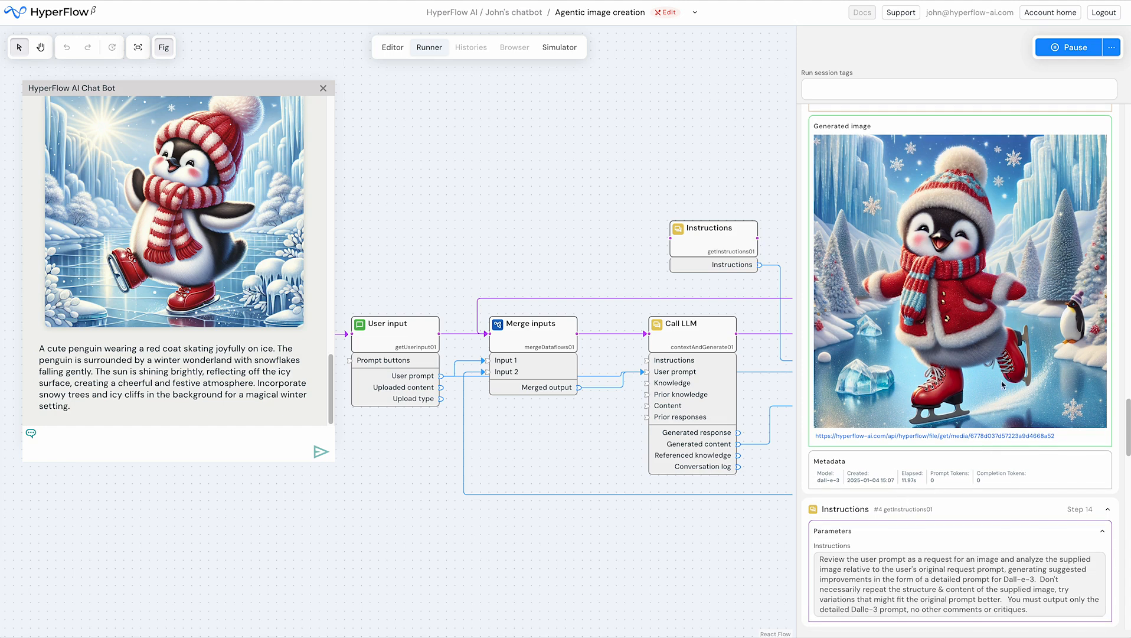
right_click(932, 253)
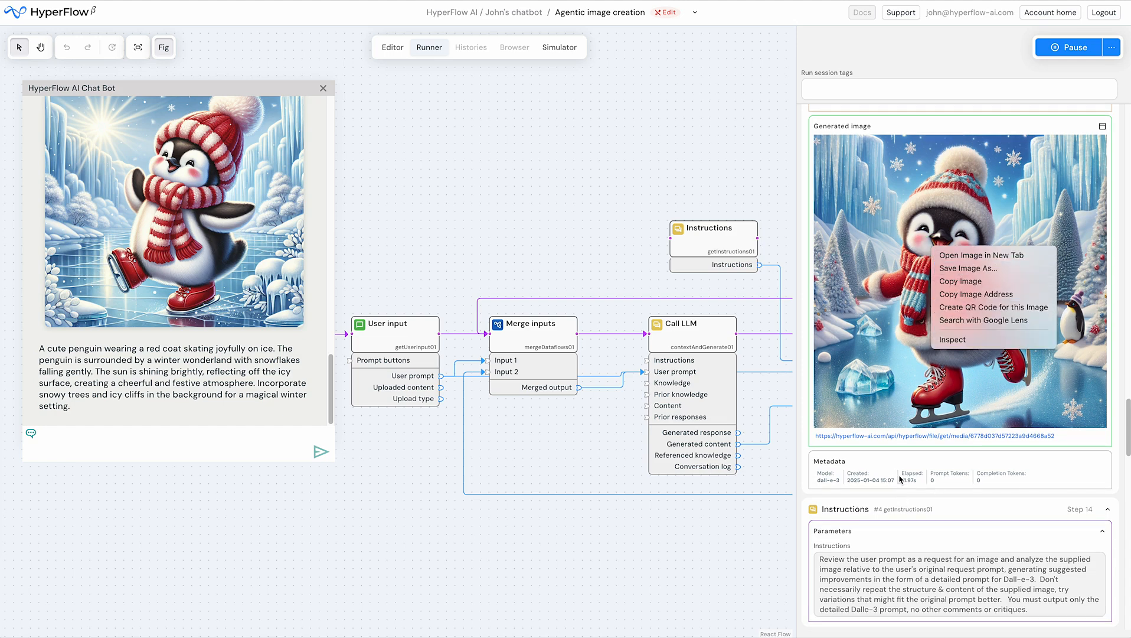
click(953, 460)
scroll(968, 502, down, 6)
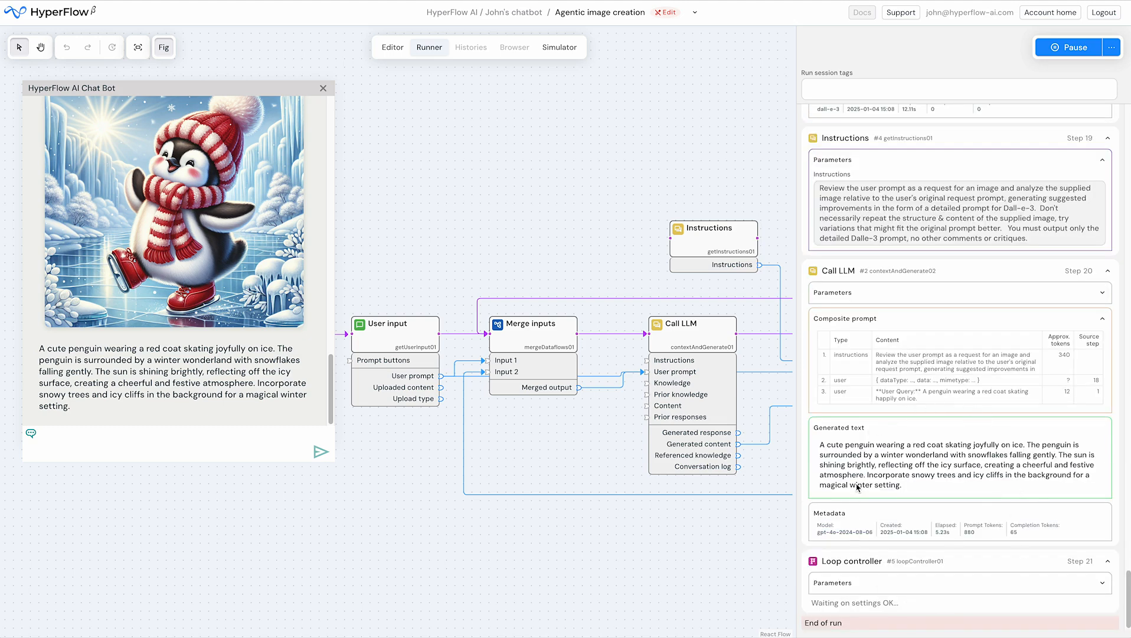
drag(630, 468, 403, 489)
scroll(401, 489, up, 1)
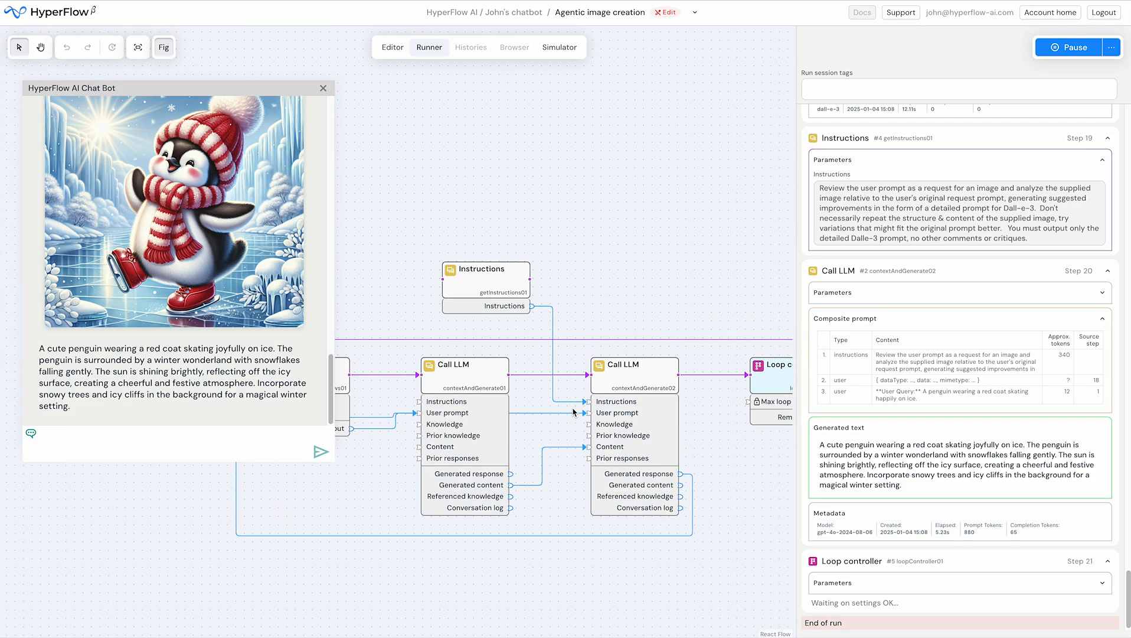
Return to the flow-graph editor and add a Choose a path flow control node above the User input and Merge inputs nodes
click(387, 52)
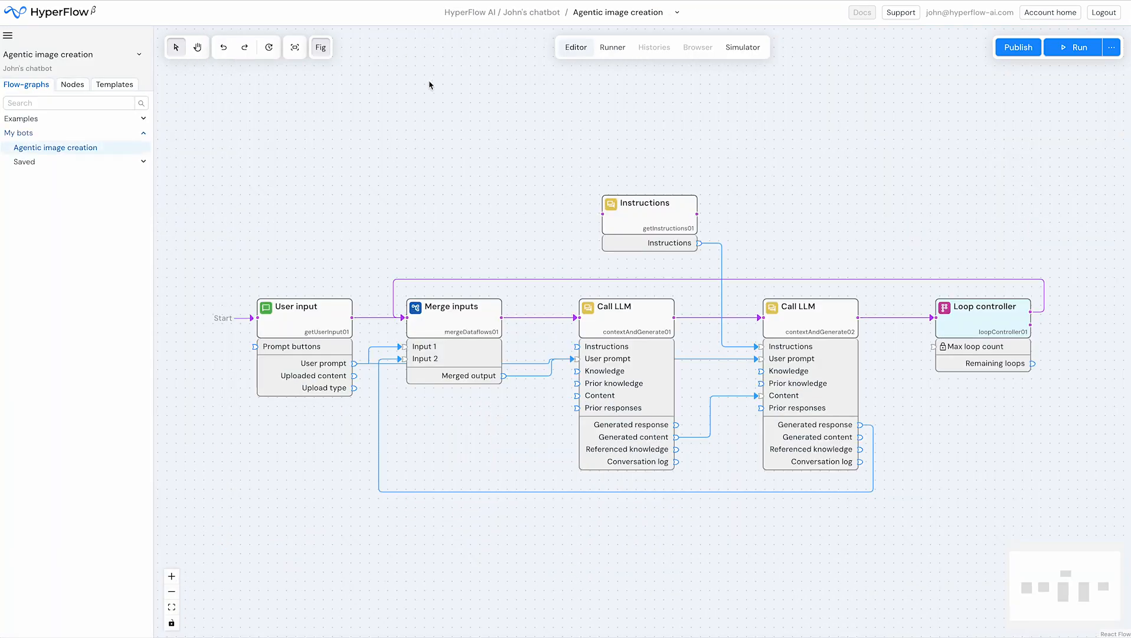
click(75, 86)
click(48, 175)
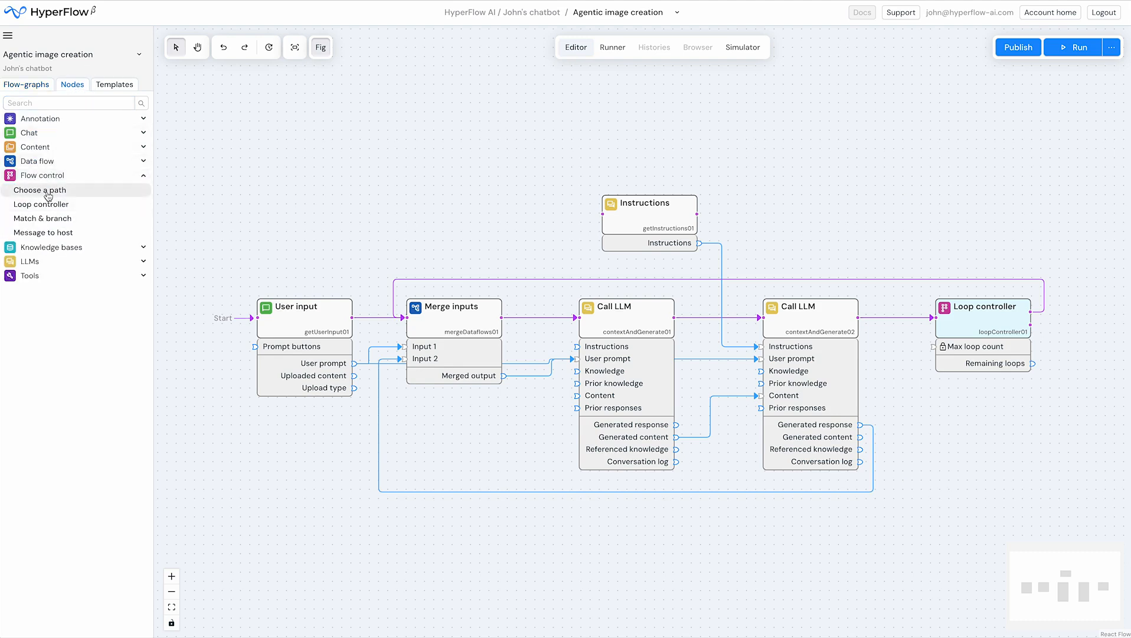
drag(45, 190, 339, 189)
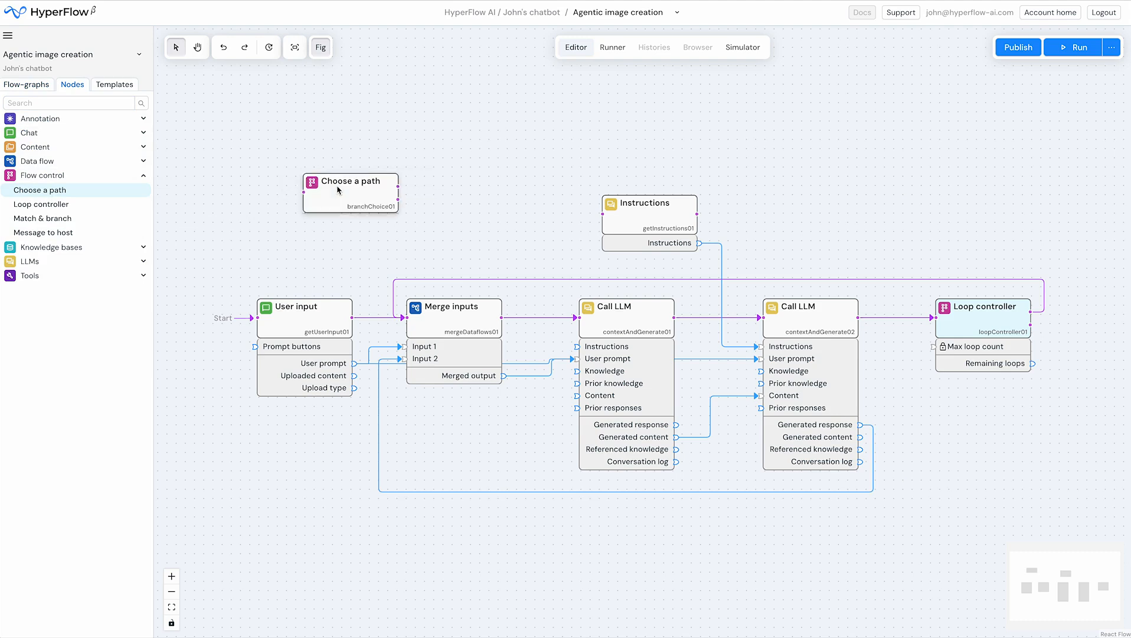
Delete the Loop controller node and shift the Instructions and second Call LLM nodes right into the freed space
right_click(978, 329)
click(1012, 442)
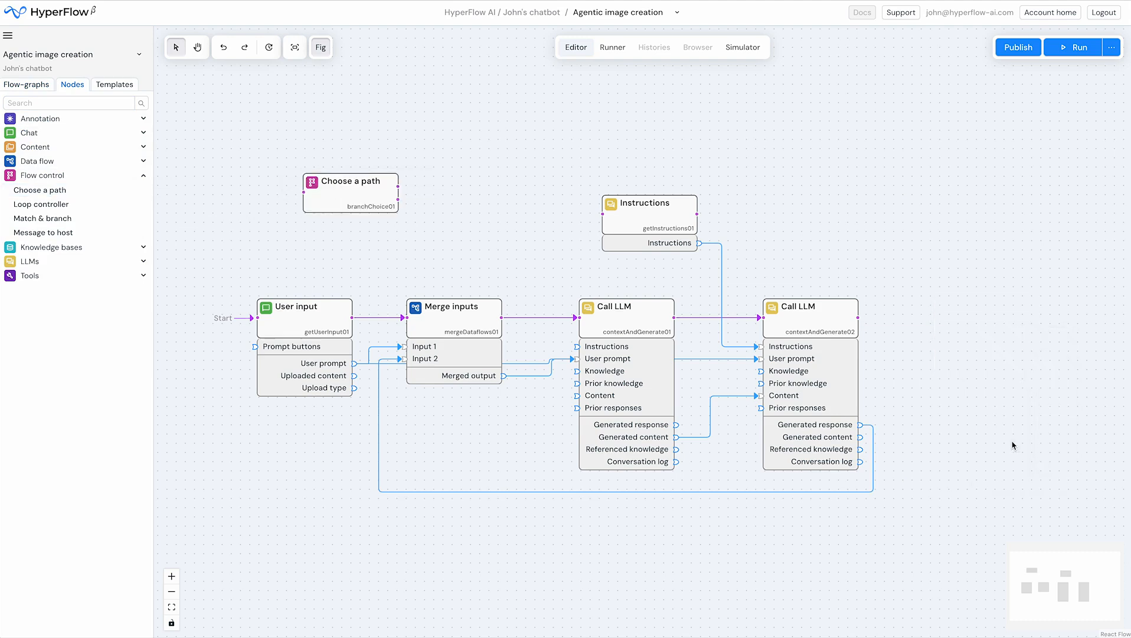
drag(904, 298, 707, 220)
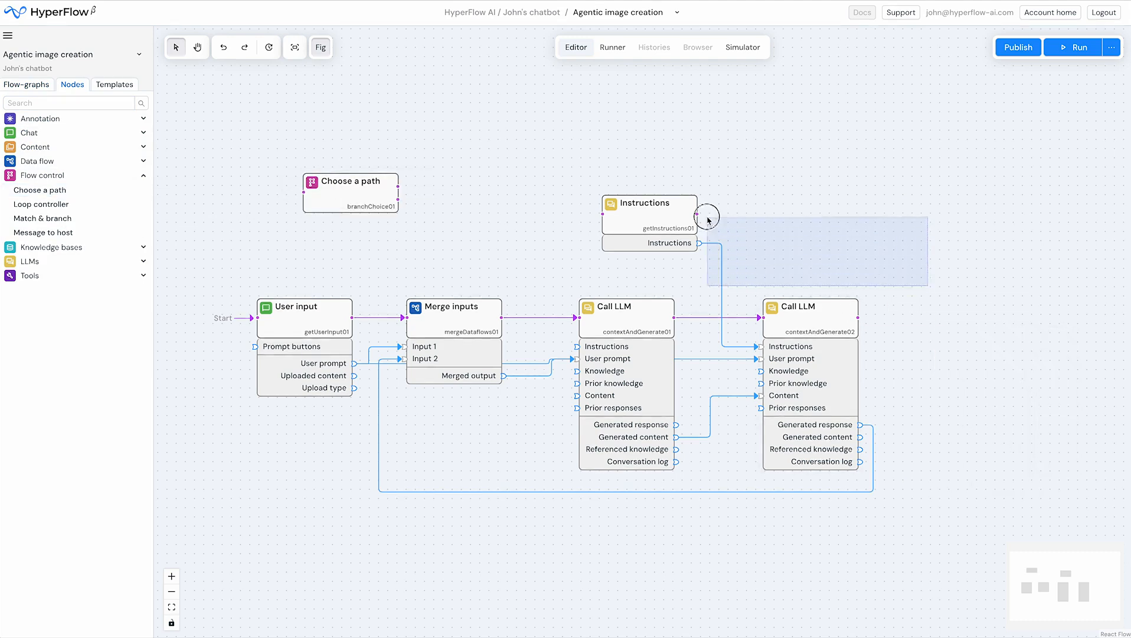
drag(871, 323, 854, 219)
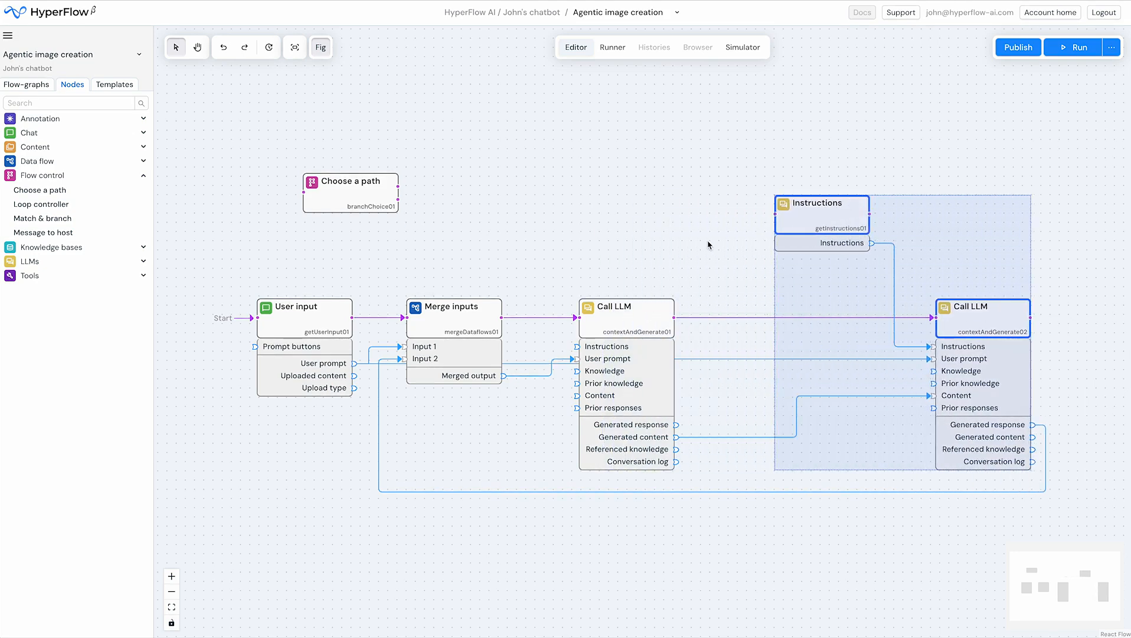
click(721, 249)
Route the second Call LLM's flow output back to Merge inputs and remove its incoming flow connection from the first Call LLM
drag(1028, 316, 412, 309)
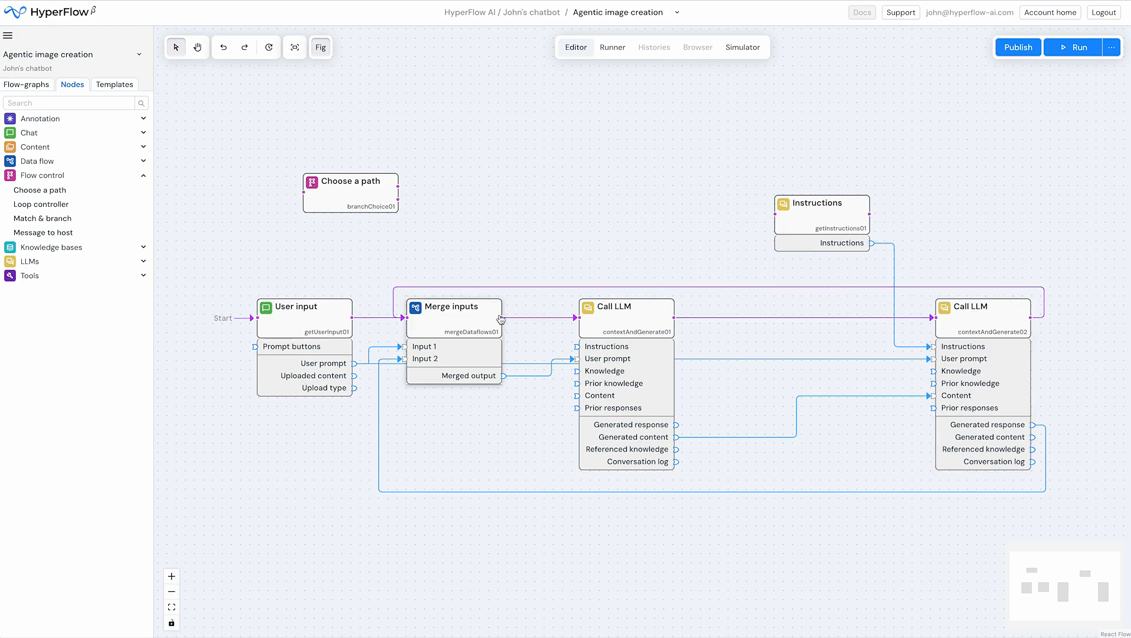
drag(933, 318, 869, 348)
Place the Choose a path node between the two Call LLM nodes and connect the first Call LLM's flow output to it
drag(353, 186, 817, 311)
drag(674, 317, 758, 321)
drag(826, 328, 793, 328)
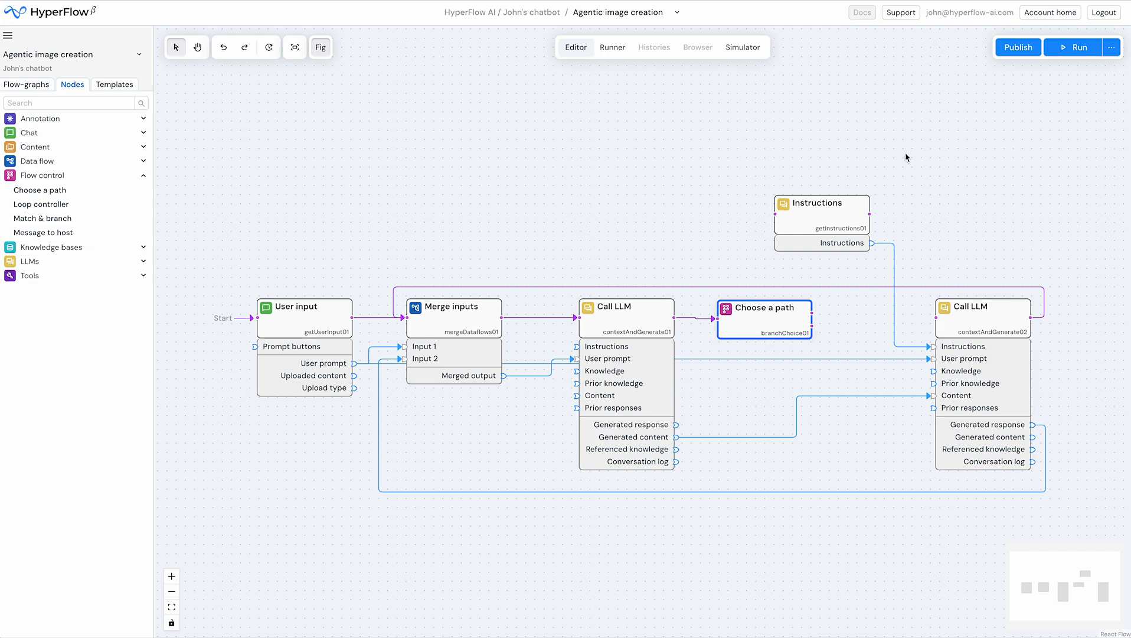
Move the Instructions and second Call LLM nodes together slightly closer to the Choose a path node
drag(873, 155, 946, 323)
shift+click(856, 222)
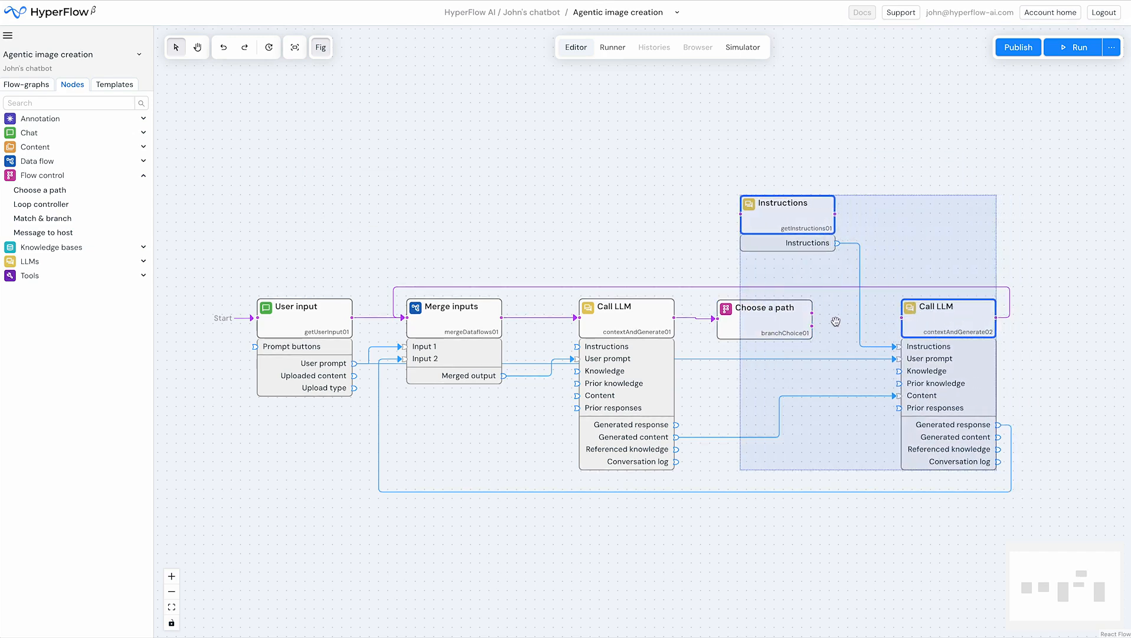
click(699, 281)
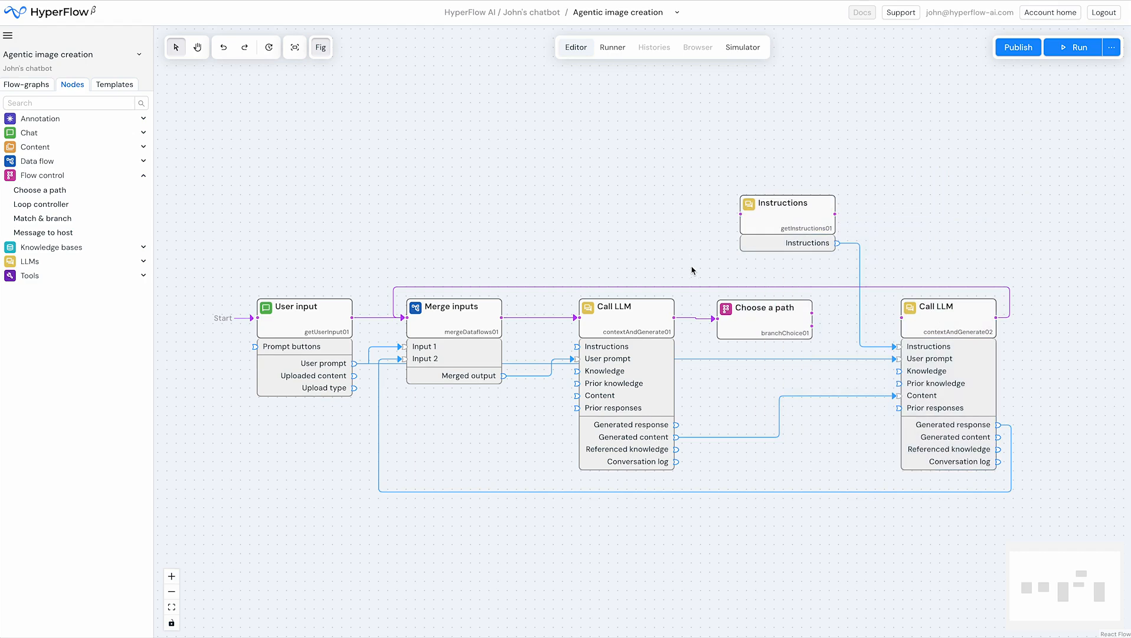
Name the Choose a path node's two branches "Keep going" and "Stop"
click(765, 320)
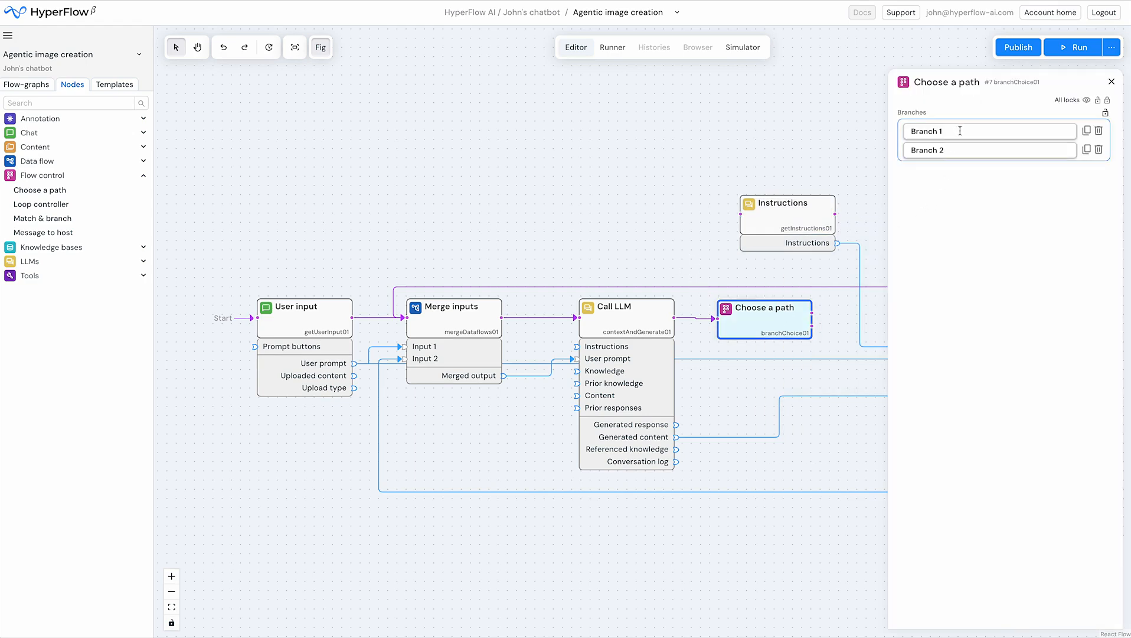
triple_click(960, 130)
text(Keep going)
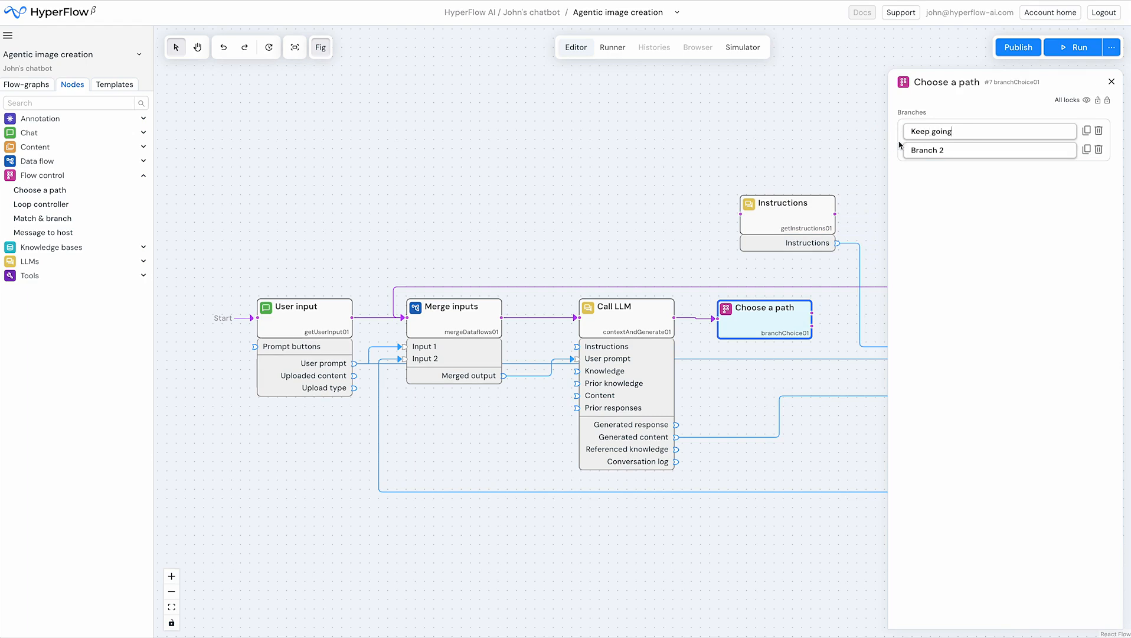
triple_click(973, 151)
text(Stop)
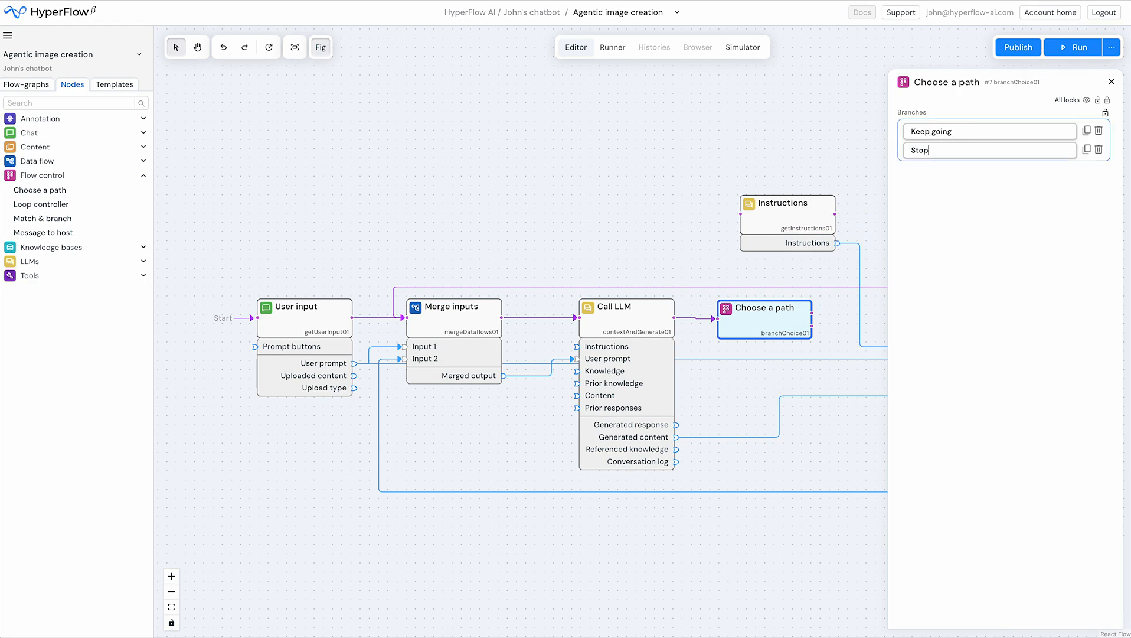
click(1028, 236)
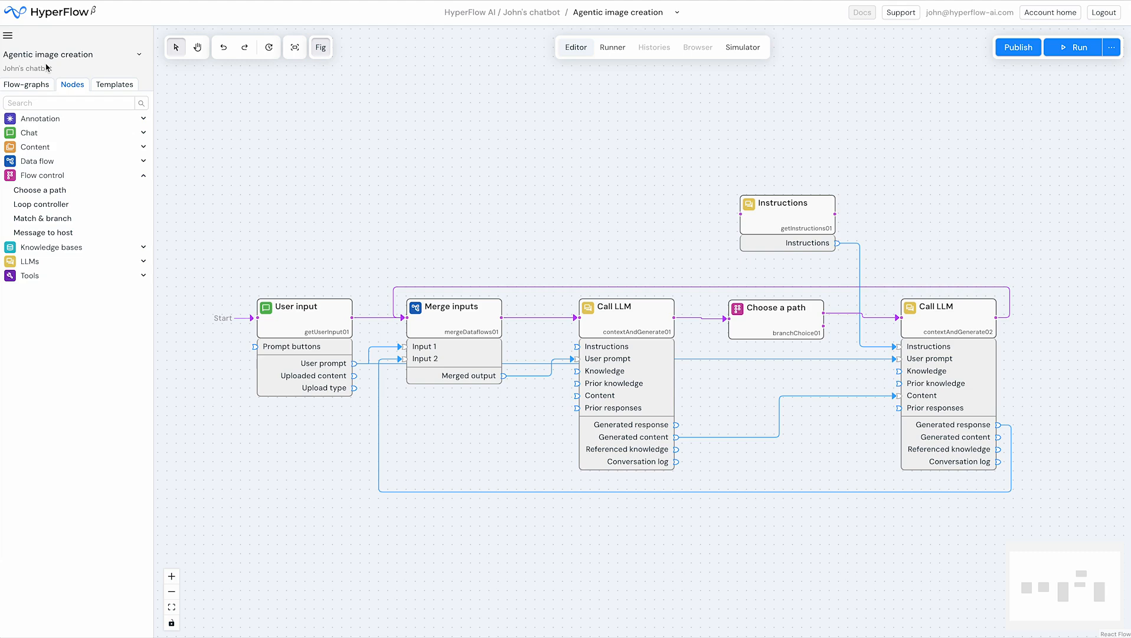
Leave the current project and open the upgraded first bot flow-graph from the Bot mods project
click(7, 35)
click(33, 72)
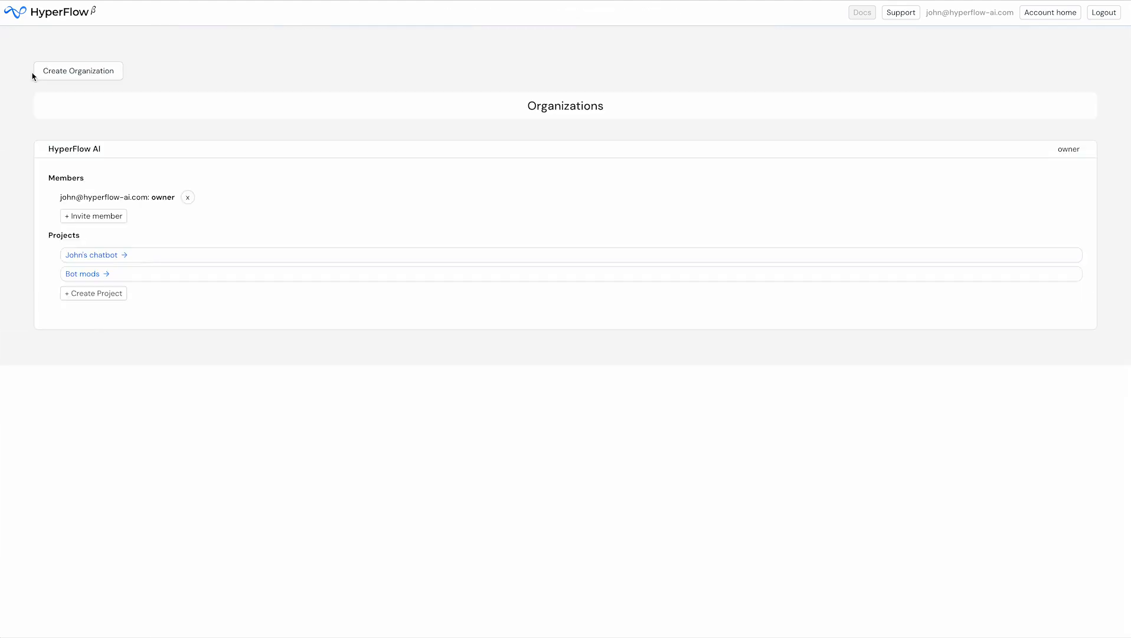
click(89, 275)
click(13, 119)
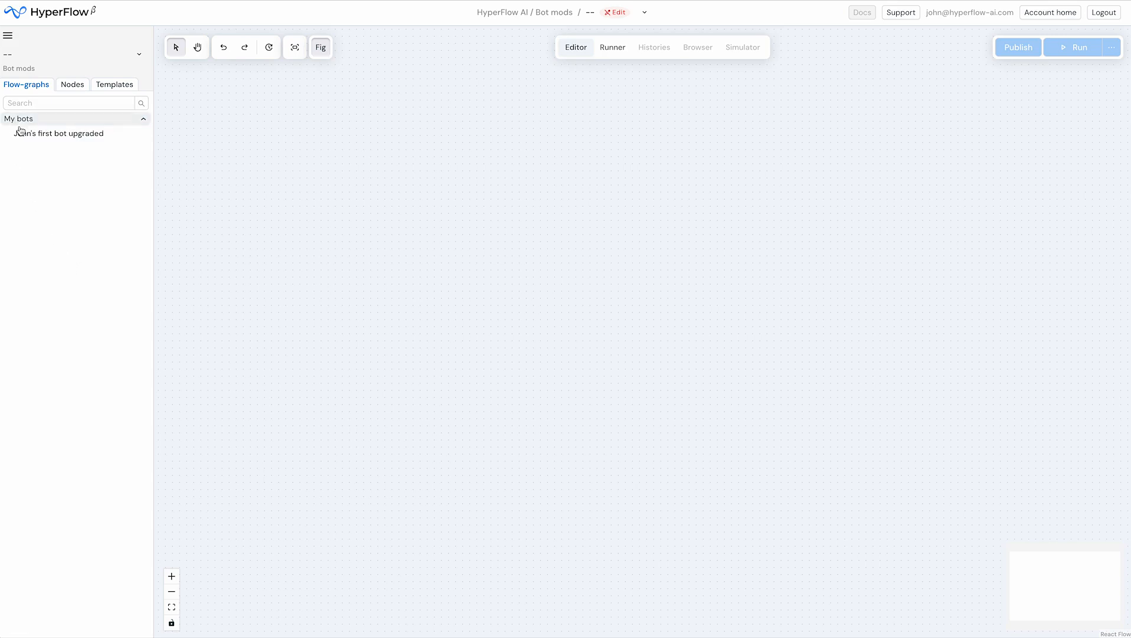
click(26, 133)
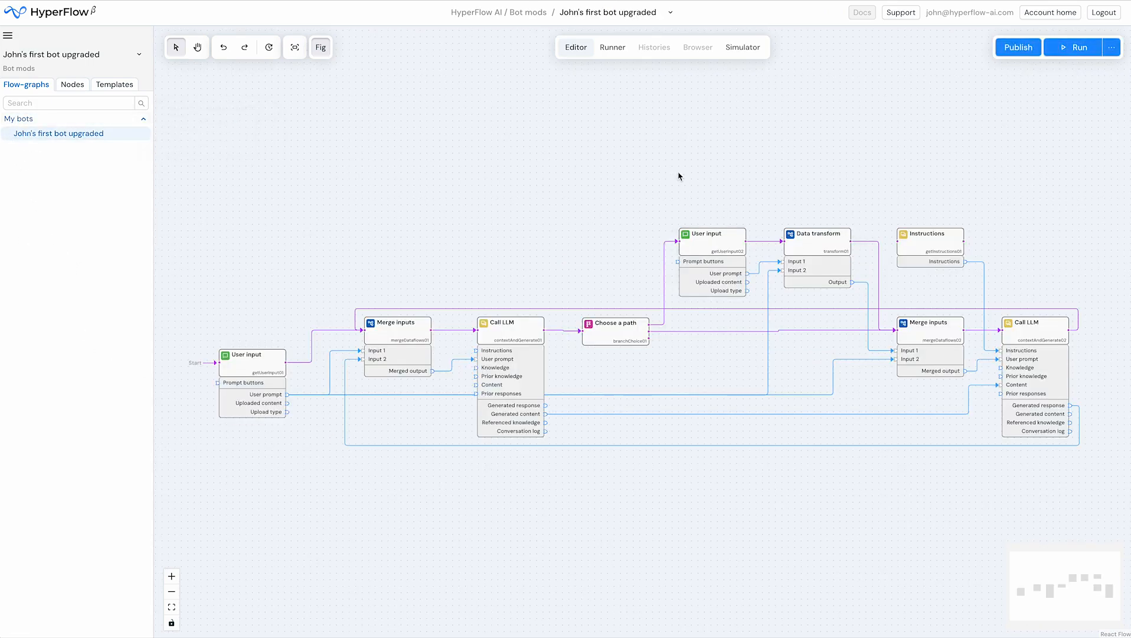
Examine the Choose a path branches and the Data transform template in the upgraded flow-graph, and fit the whole graph in view
scroll(668, 313, up, 3)
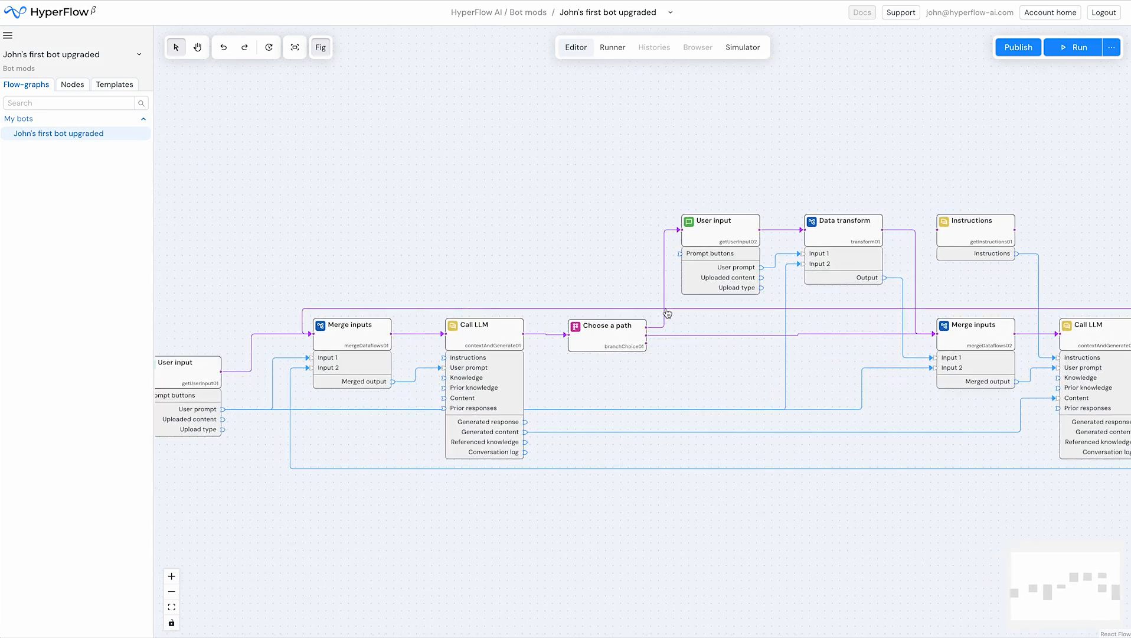
click(622, 339)
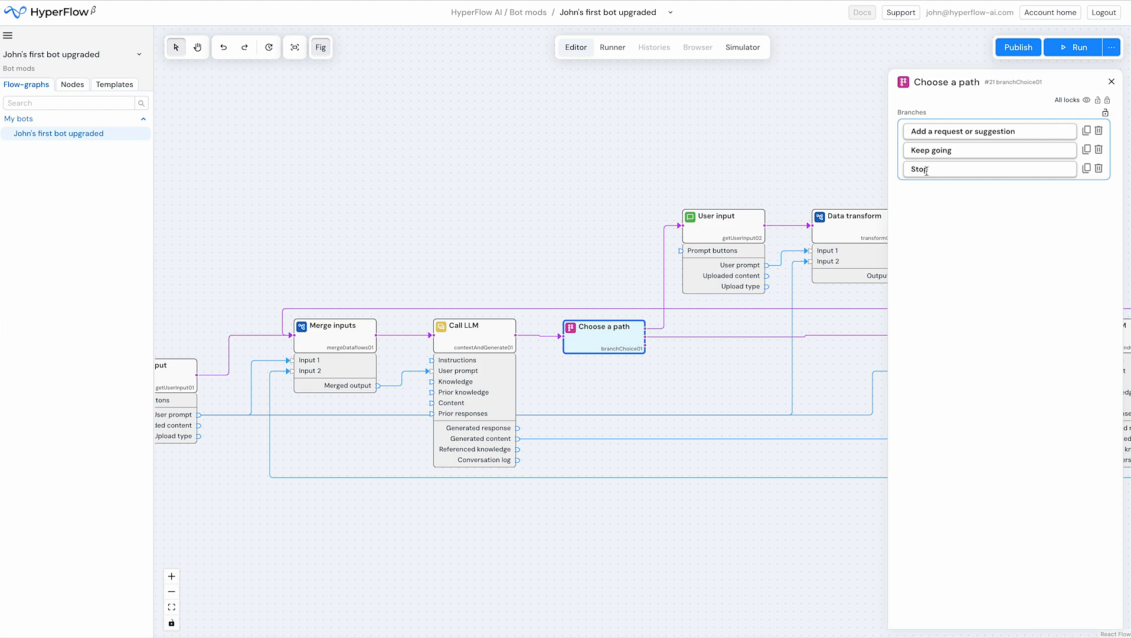
click(551, 237)
drag(621, 256, 371, 274)
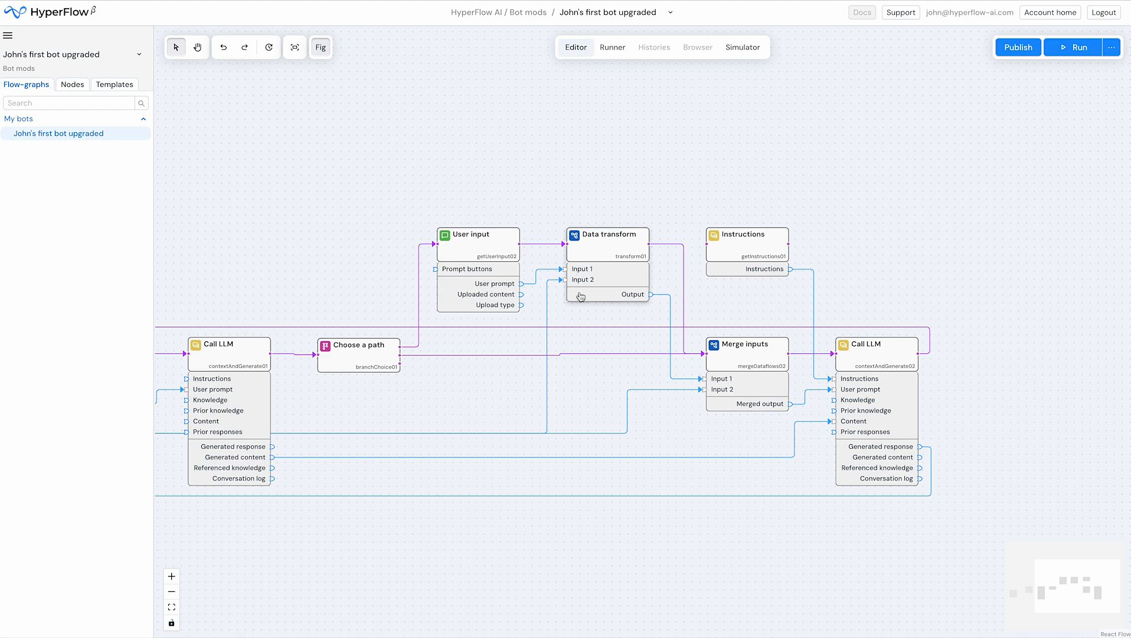
click(594, 232)
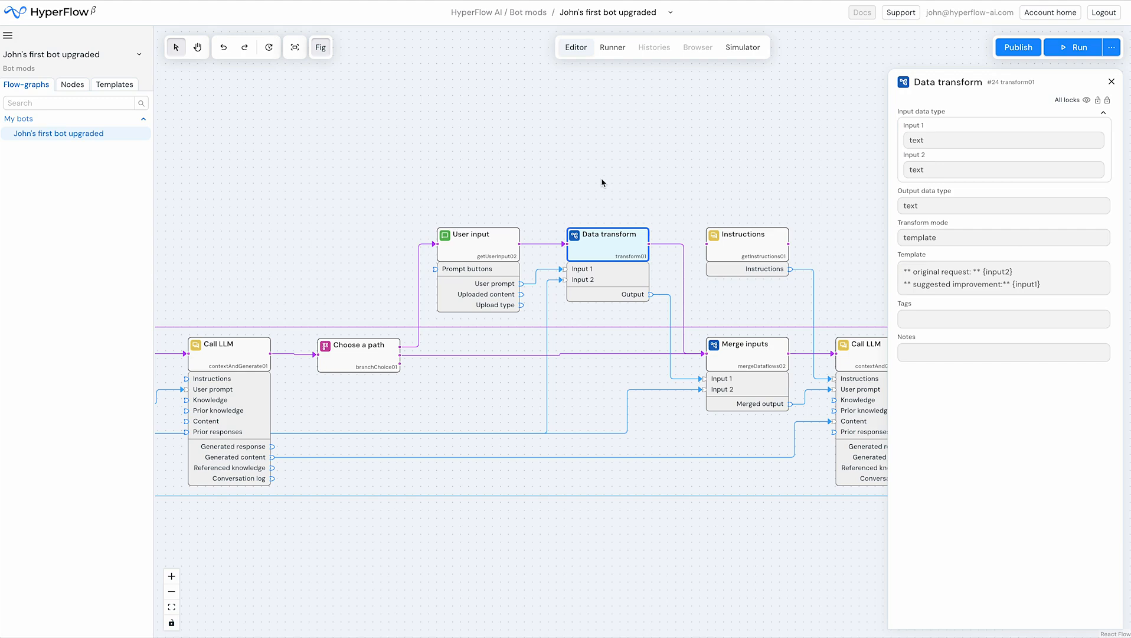
click(603, 197)
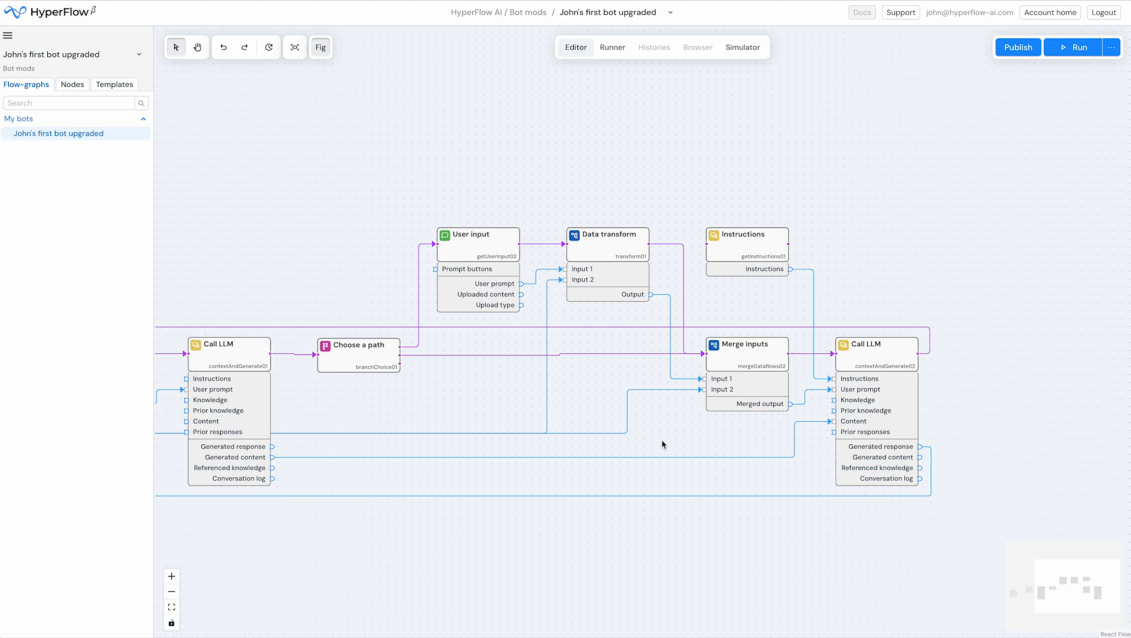
drag(408, 404, 549, 343)
scroll(546, 343, down, 3)
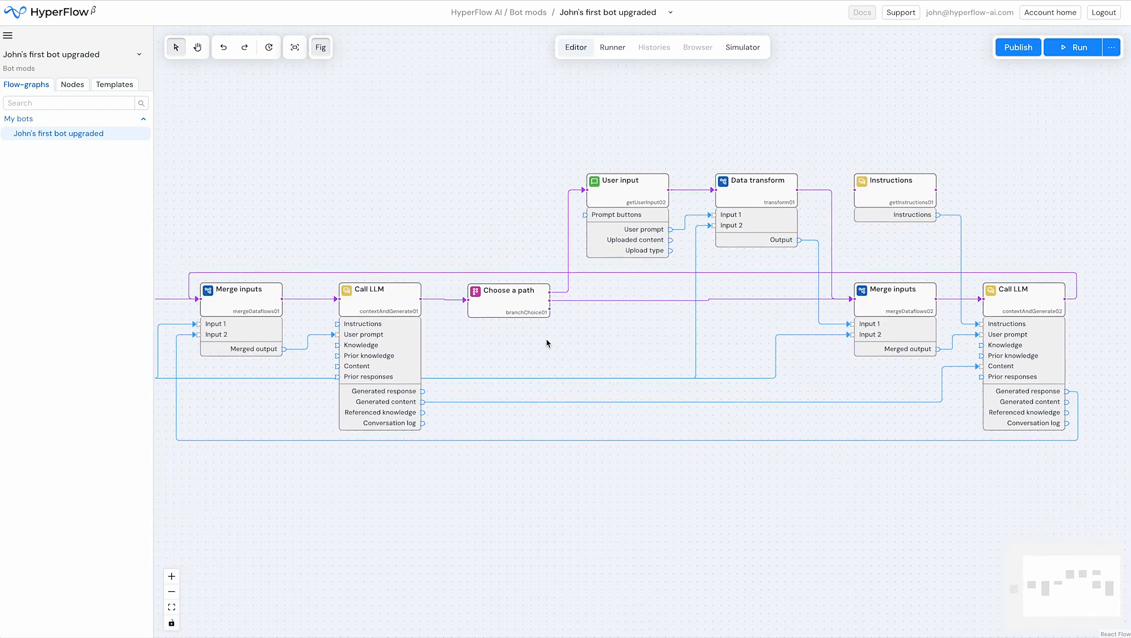
click(295, 47)
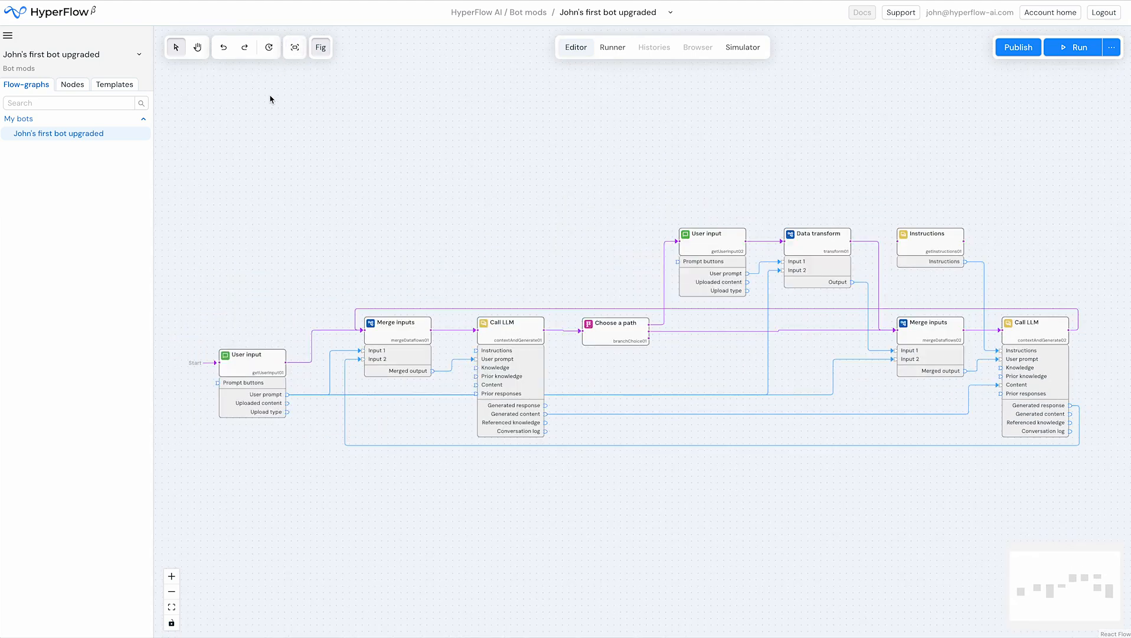